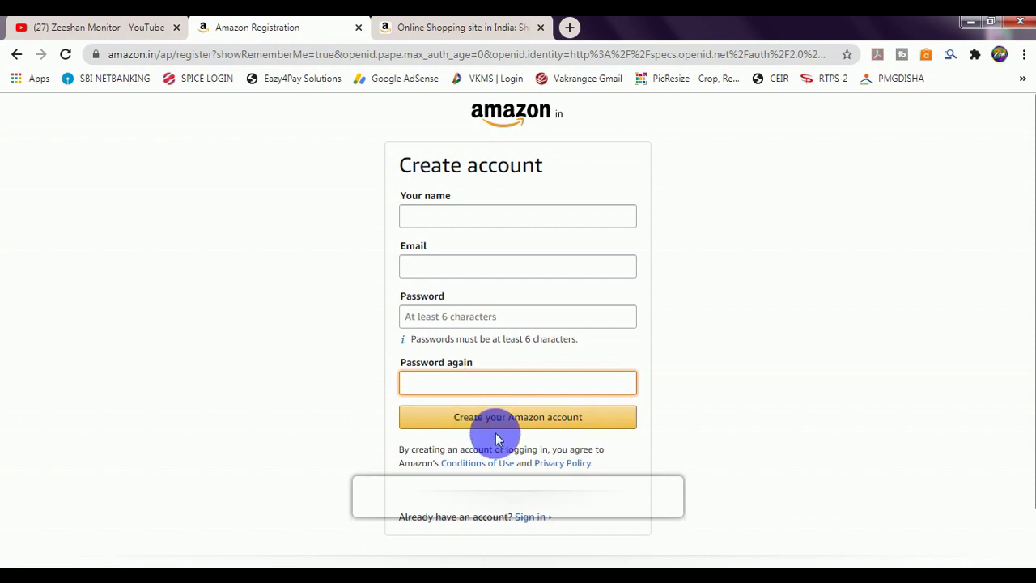
Step: Submit the new Amazon account and paste the emailed one-time password into the OTP field
{"action": "left_click", "coordinate": [565, 427]}
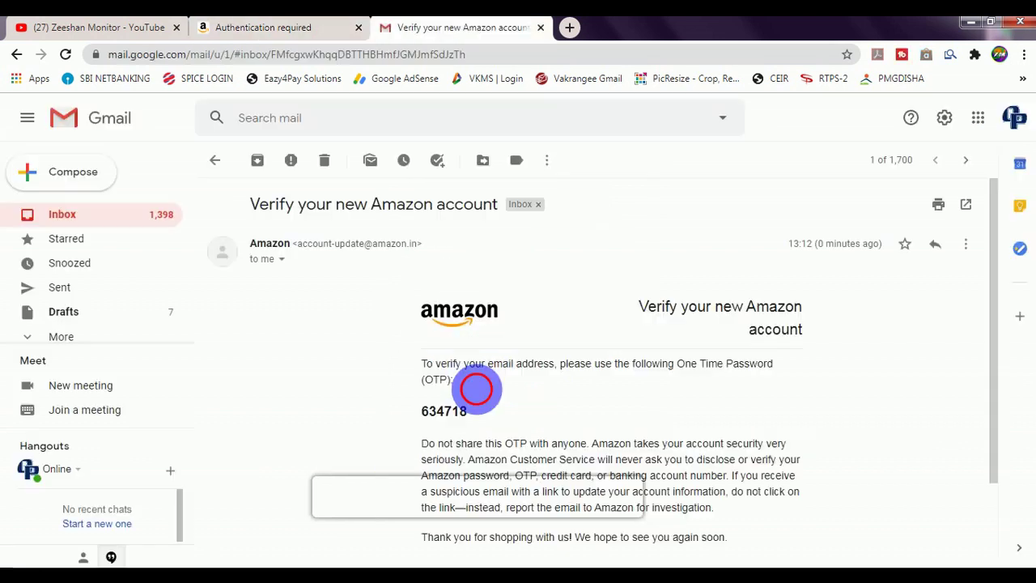
{"action": "double_click", "coordinate": [443, 412]}
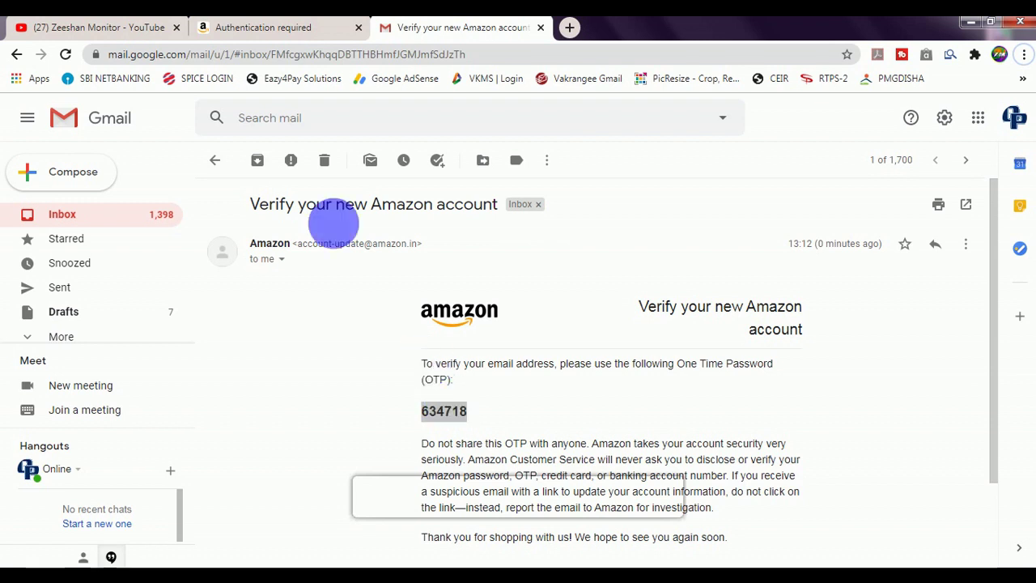
{"action": "left_click", "coordinate": [280, 31]}
{"action": "key", "text": "ctrl+v"}
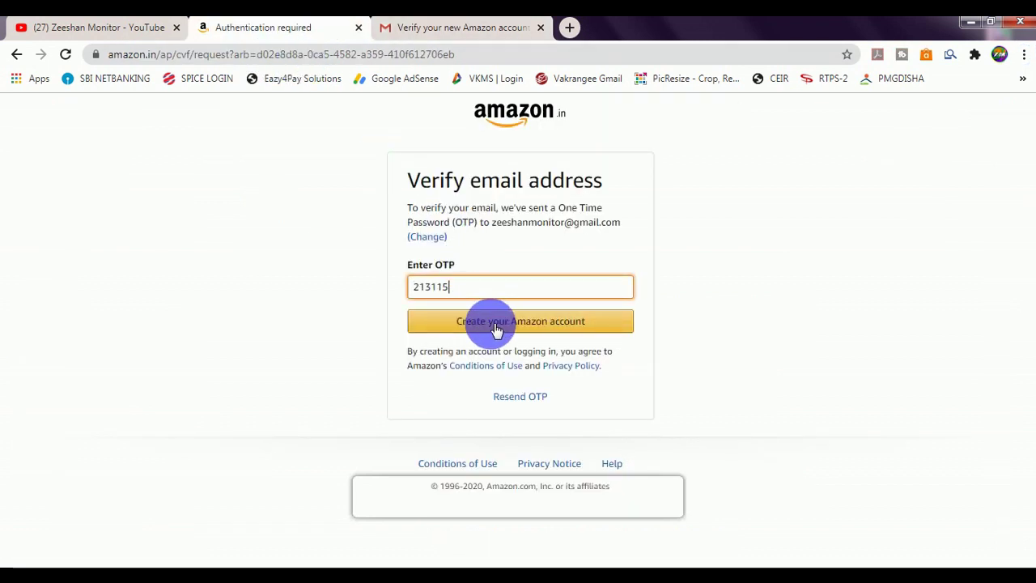
Step: Submit the one-time password to verify the email address
{"action": "left_click", "coordinate": [496, 324]}
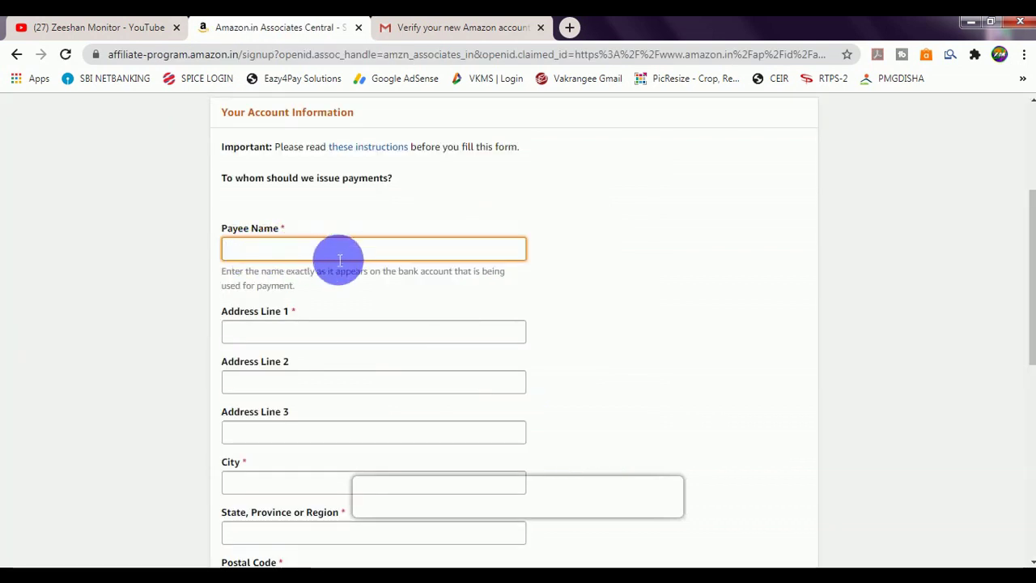
{"action": "scroll", "coordinate": [319, 291], "scroll_direction": "down", "scroll_amount": 1}
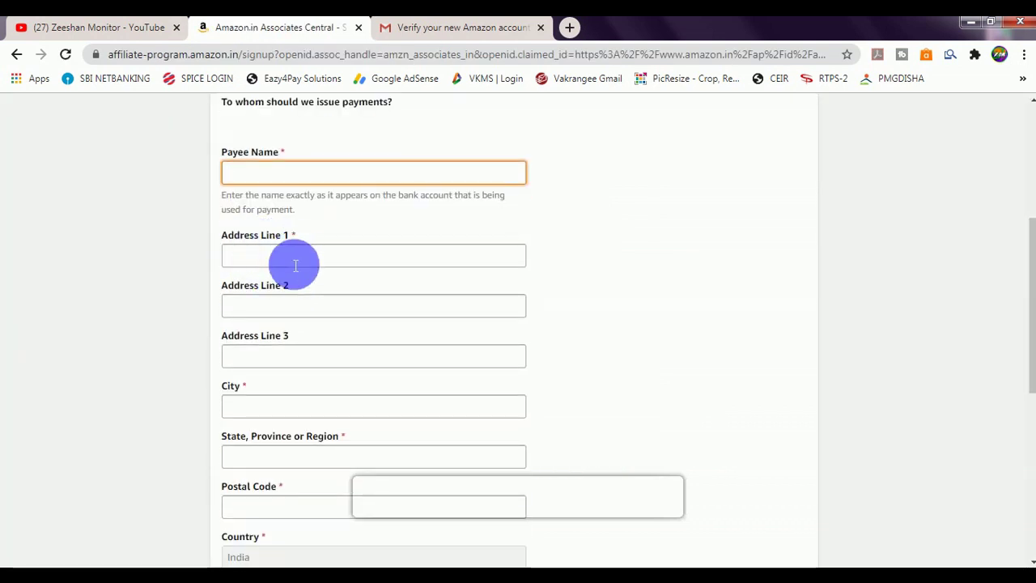
{"action": "scroll", "coordinate": [258, 405], "scroll_direction": "down", "scroll_amount": 2}
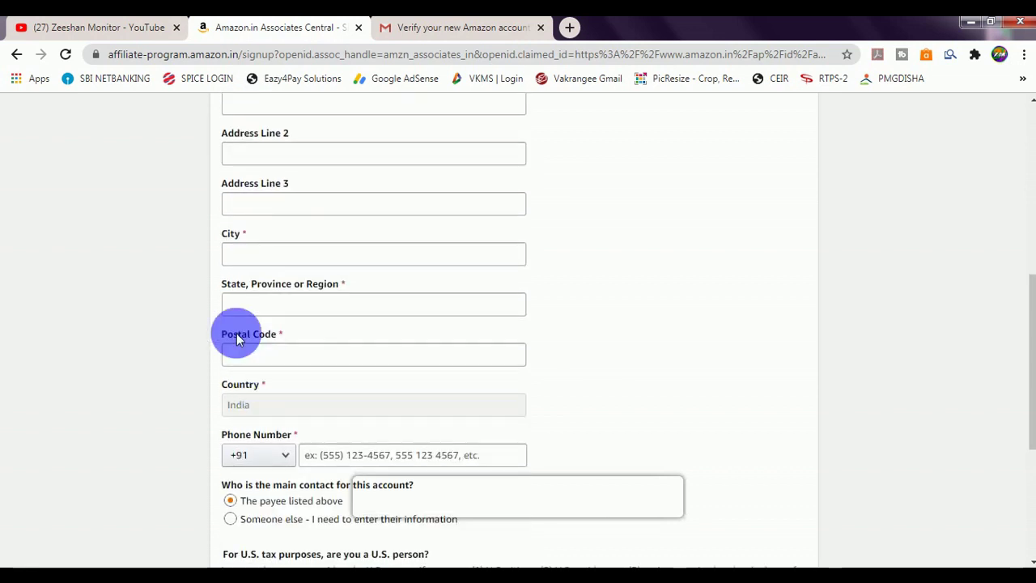
{"action": "scroll", "coordinate": [271, 360], "scroll_direction": "down", "scroll_amount": 1}
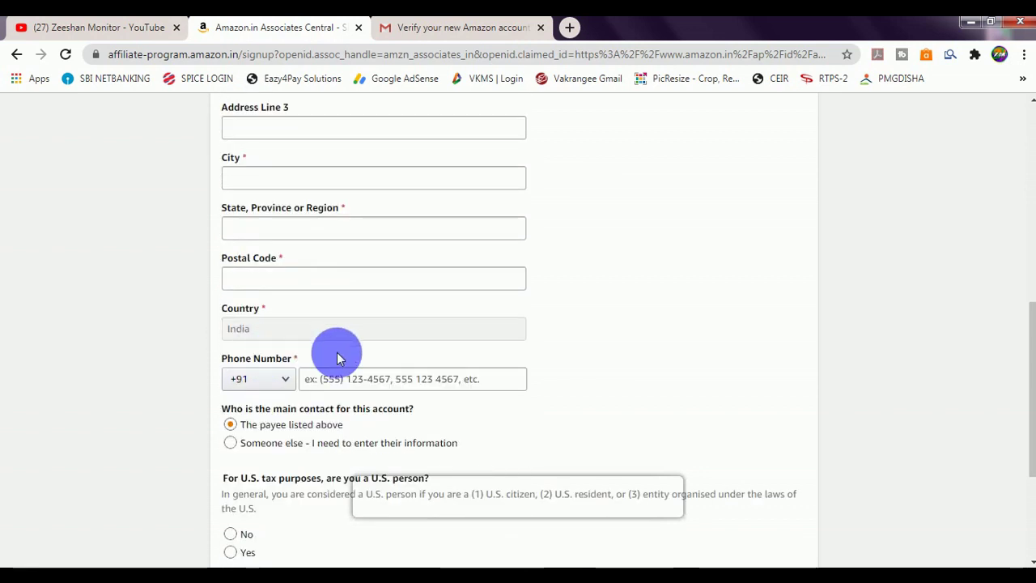
Step: Fill the Account Information phone field, answer No to U.S. person, and continue
{"action": "left_click", "coordinate": [358, 382]}
{"action": "scroll", "coordinate": [348, 364], "scroll_direction": "down", "scroll_amount": 2}
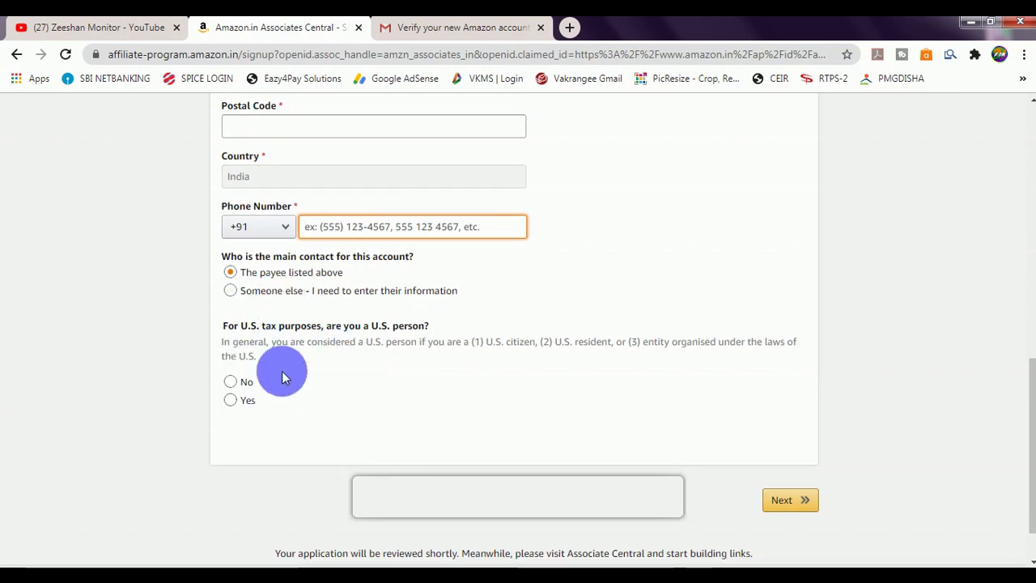
{"action": "left_click", "coordinate": [231, 383]}
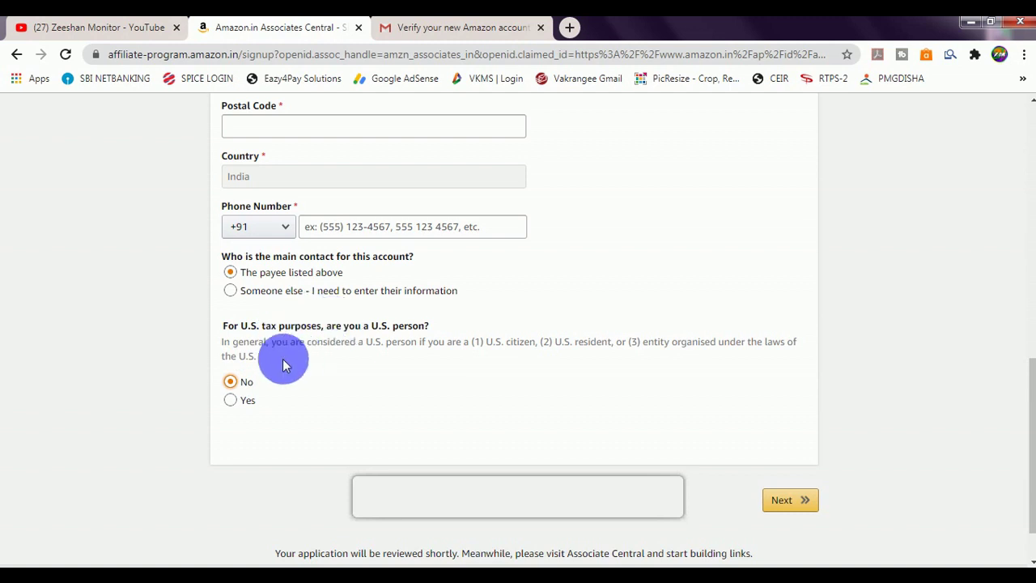
{"action": "left_click", "coordinate": [804, 503]}
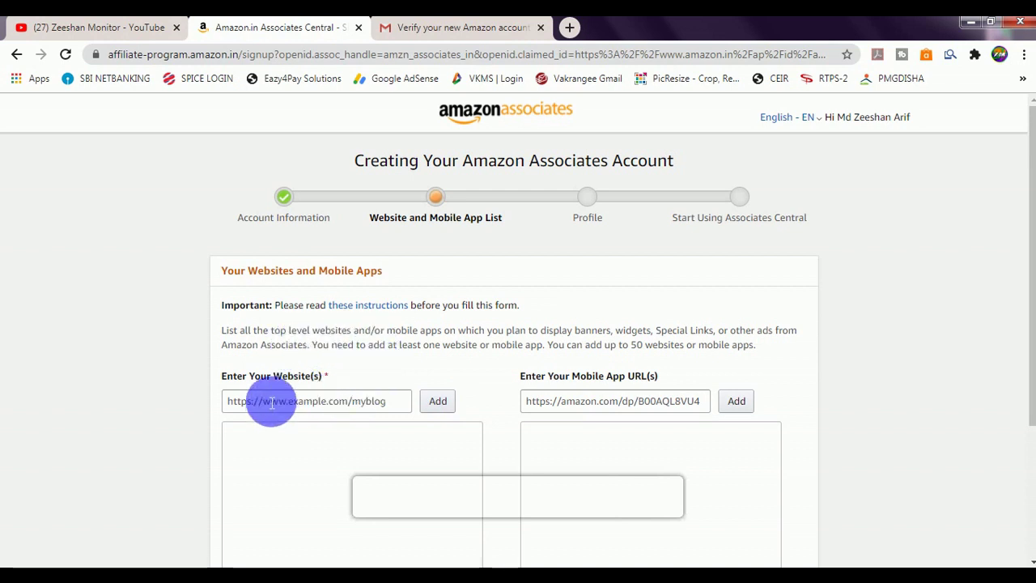
Step: Add the copied YouTube channel videos URL as the website and continue to Profile
{"action": "left_click", "coordinate": [300, 402]}
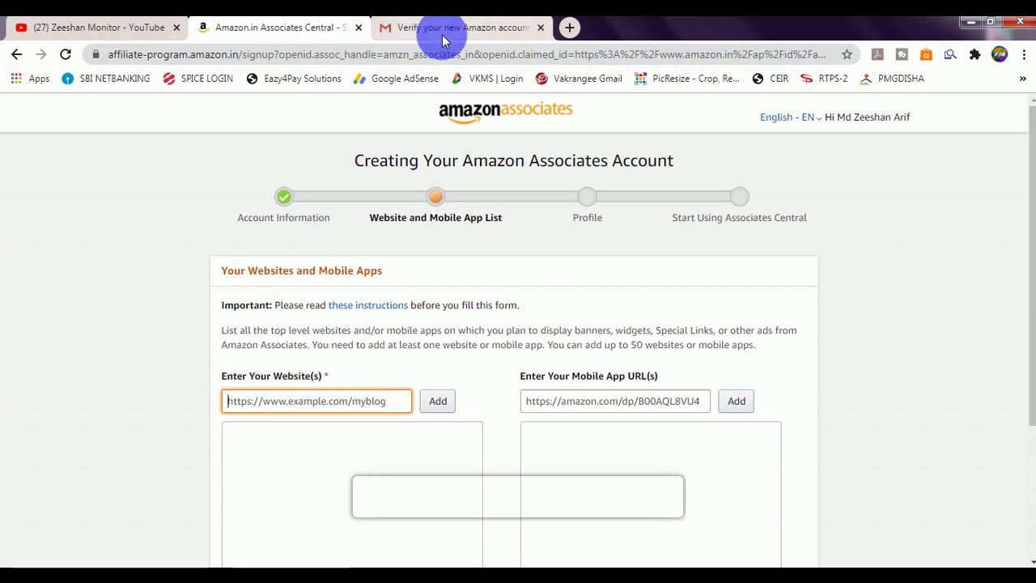
{"action": "left_click", "coordinate": [134, 28]}
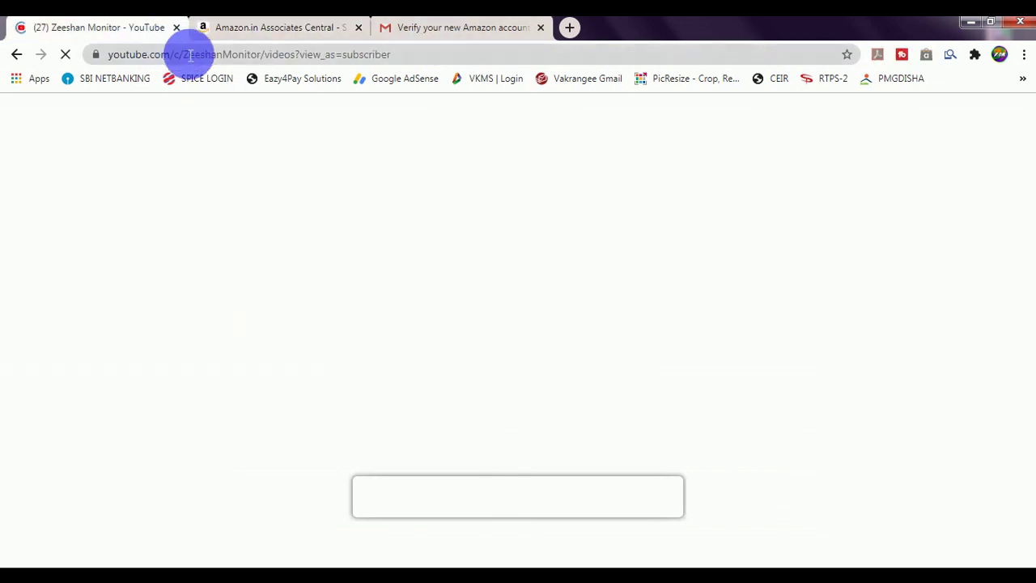
{"action": "left_click", "coordinate": [267, 27]}
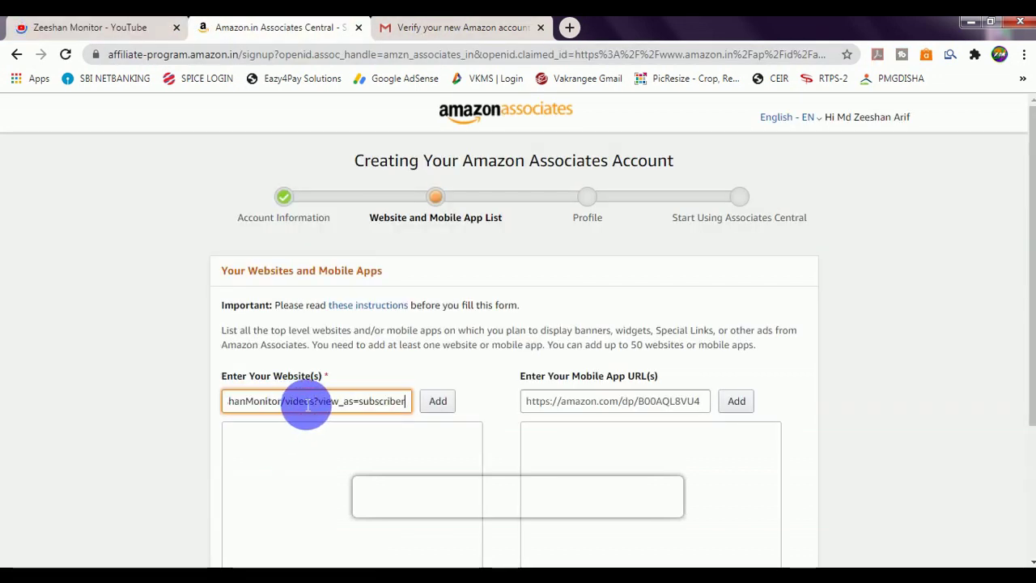
{"action": "left_click", "coordinate": [438, 399]}
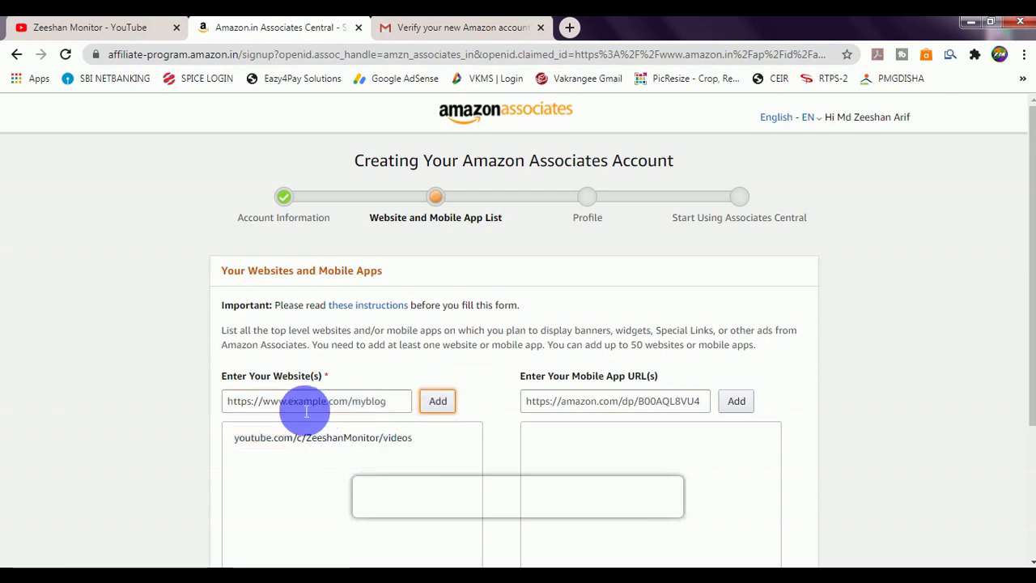
{"action": "scroll", "coordinate": [320, 413], "scroll_direction": "down", "scroll_amount": 1}
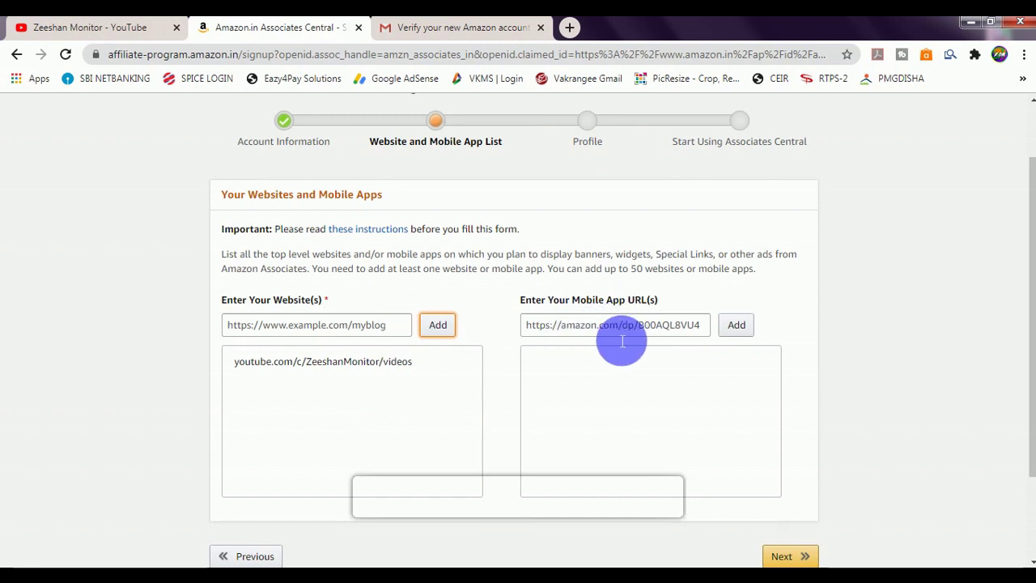
{"action": "scroll", "coordinate": [625, 340], "scroll_direction": "down", "scroll_amount": 1}
{"action": "left_click", "coordinate": [789, 480]}
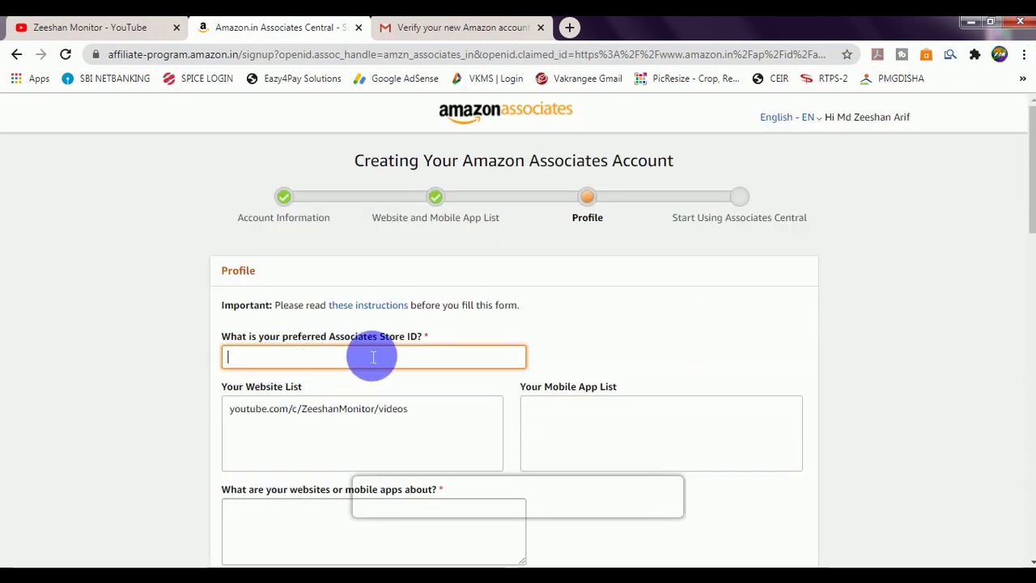
Step: Paste the preferred Associates Store ID and remove its space so it's valid
{"action": "scroll", "coordinate": [356, 345], "scroll_direction": "down", "scroll_amount": 1}
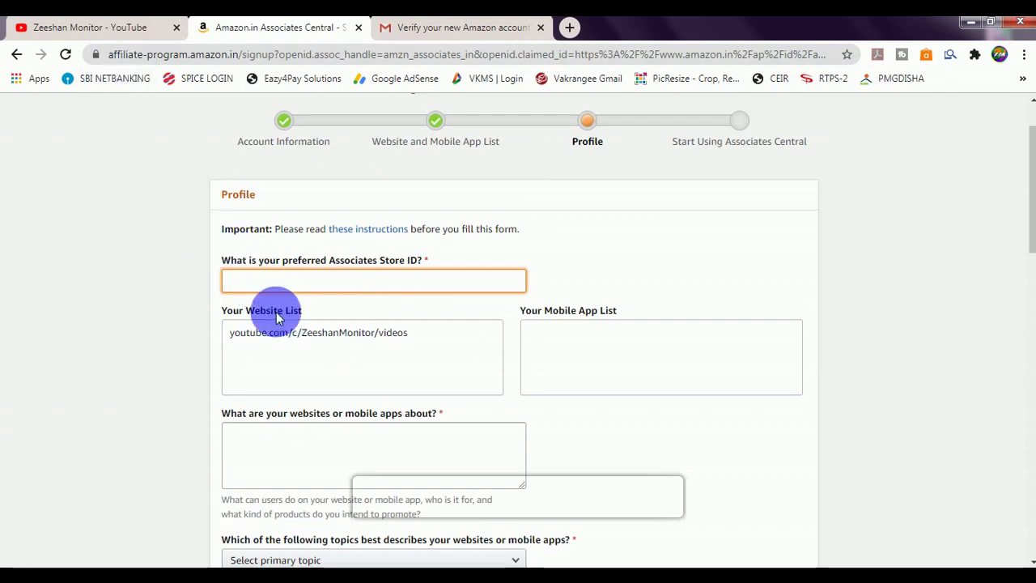
{"action": "type", "text": "Zeeshan Monitor"}
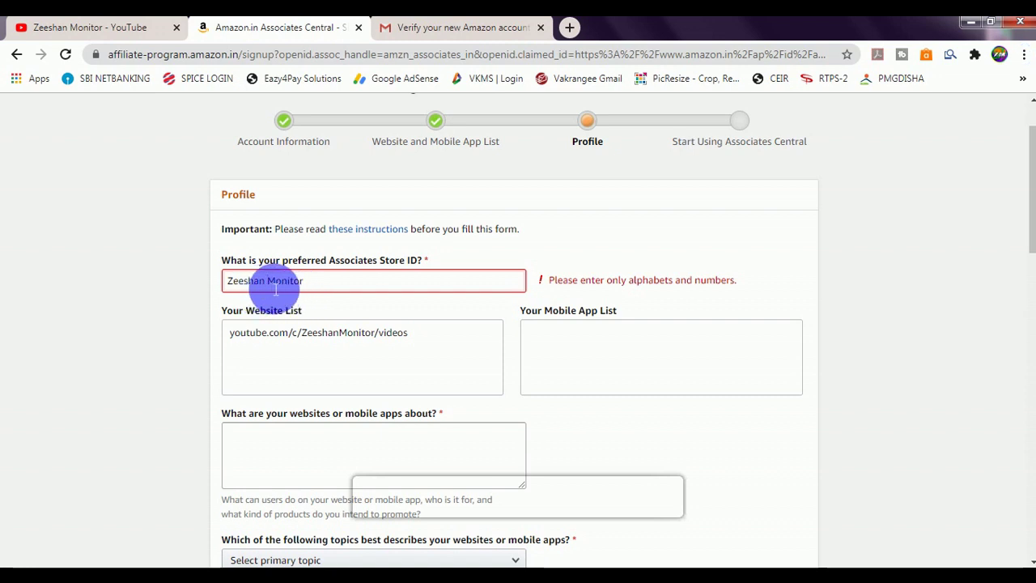
{"action": "key", "text": "BackSpace"}
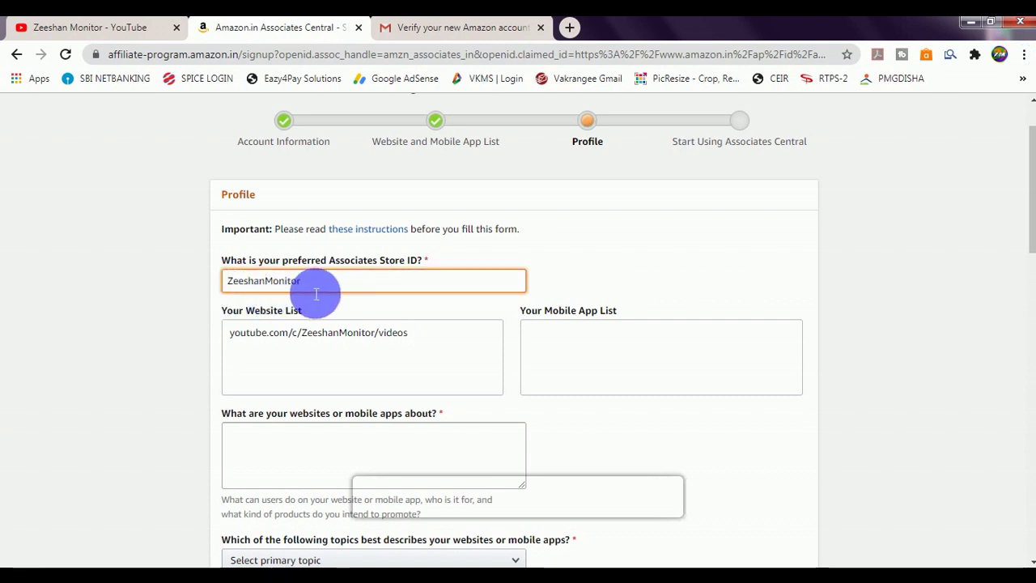
{"action": "scroll", "coordinate": [292, 295], "scroll_direction": "down", "scroll_amount": 2}
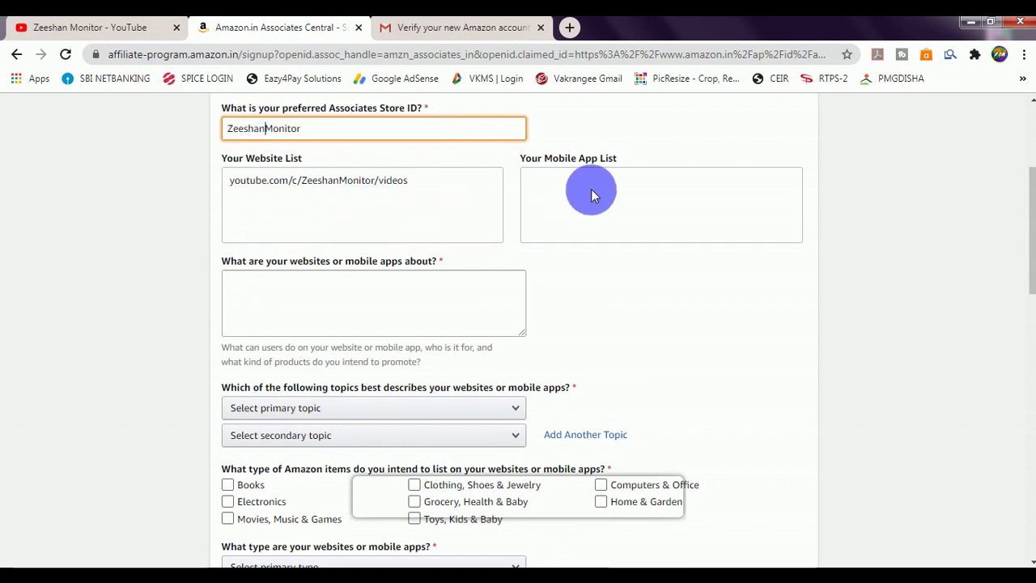
Step: Choose Computers/Software/Technology and Social Networking Site as the website's topics
{"action": "left_click", "coordinate": [283, 307]}
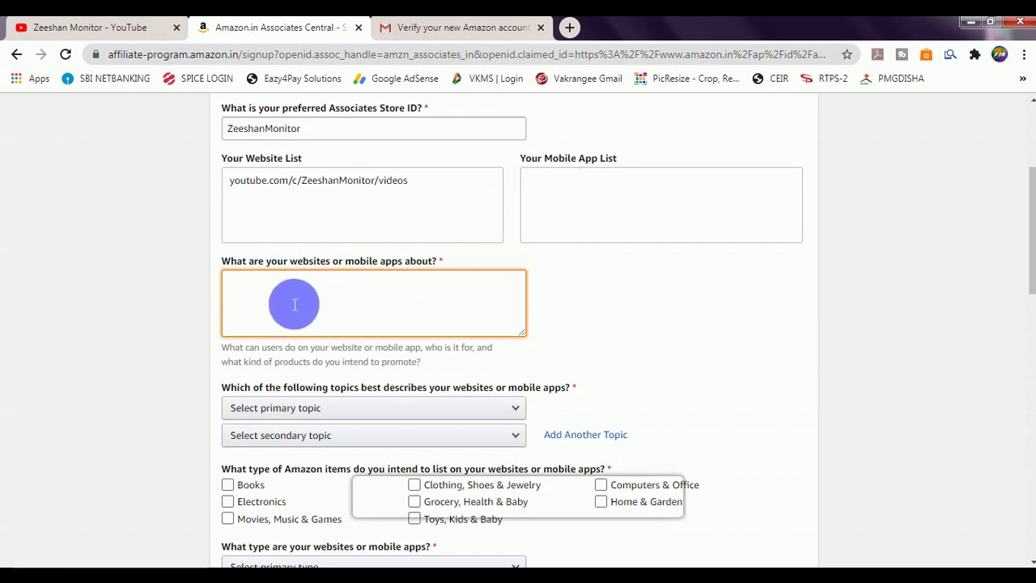
{"action": "scroll", "coordinate": [296, 303], "scroll_direction": "down", "scroll_amount": 1}
{"action": "scroll", "coordinate": [323, 330], "scroll_direction": "down", "scroll_amount": 1}
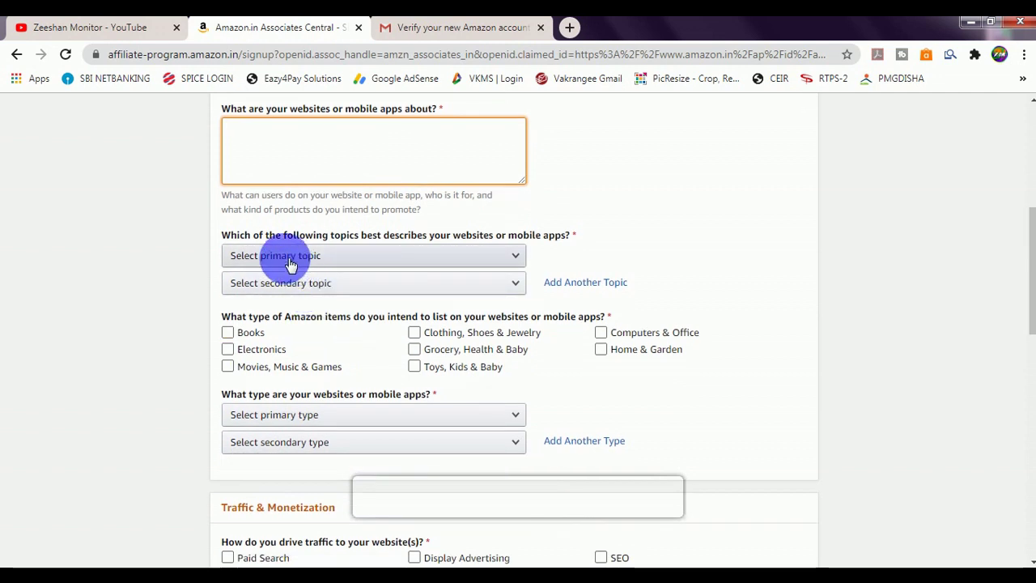
{"action": "left_click", "coordinate": [291, 265]}
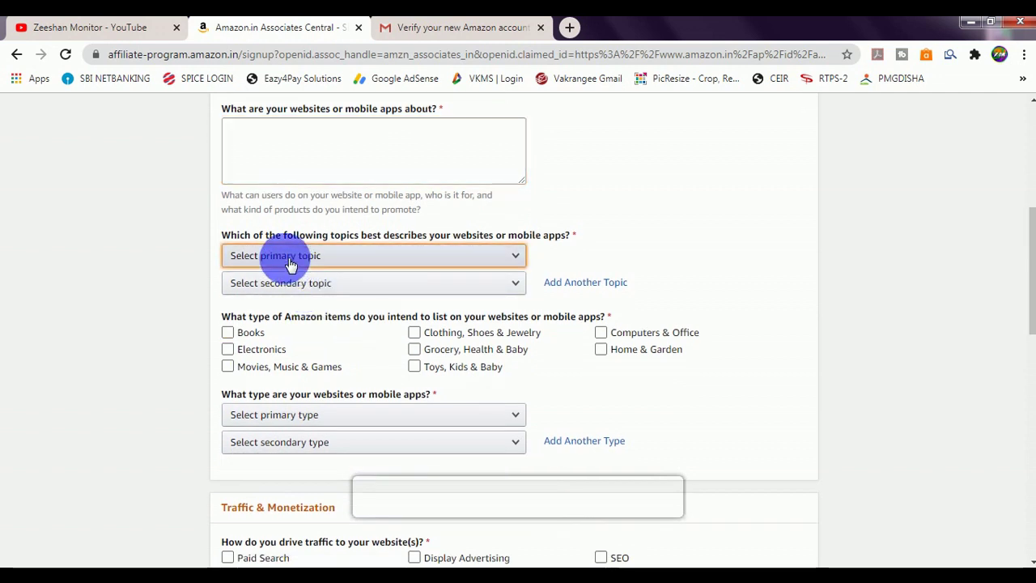
{"action": "scroll", "coordinate": [316, 393], "scroll_direction": "down", "scroll_amount": 2}
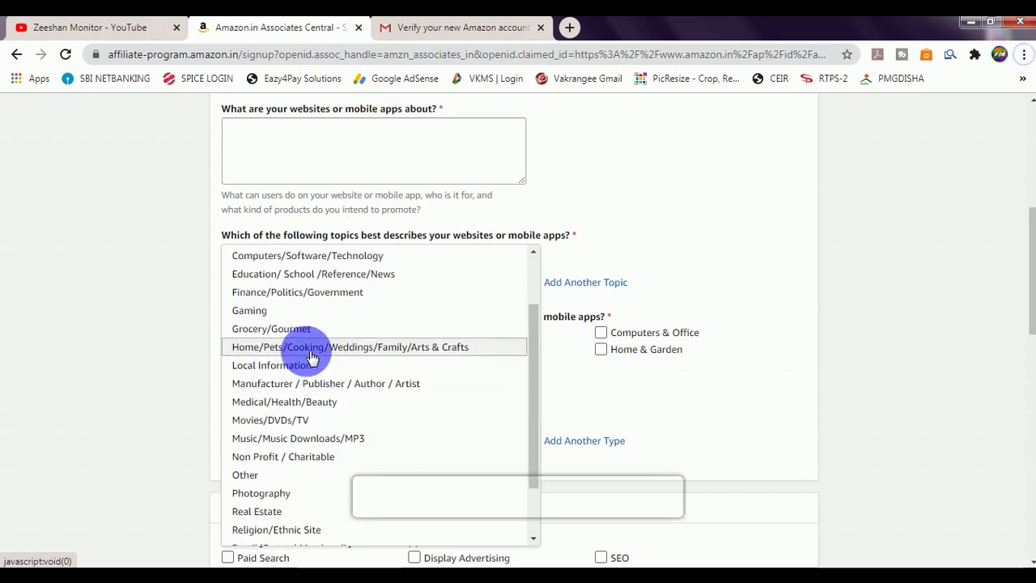
{"action": "scroll", "coordinate": [300, 348], "scroll_direction": "down", "scroll_amount": 2}
{"action": "scroll", "coordinate": [310, 380], "scroll_direction": "down", "scroll_amount": 1}
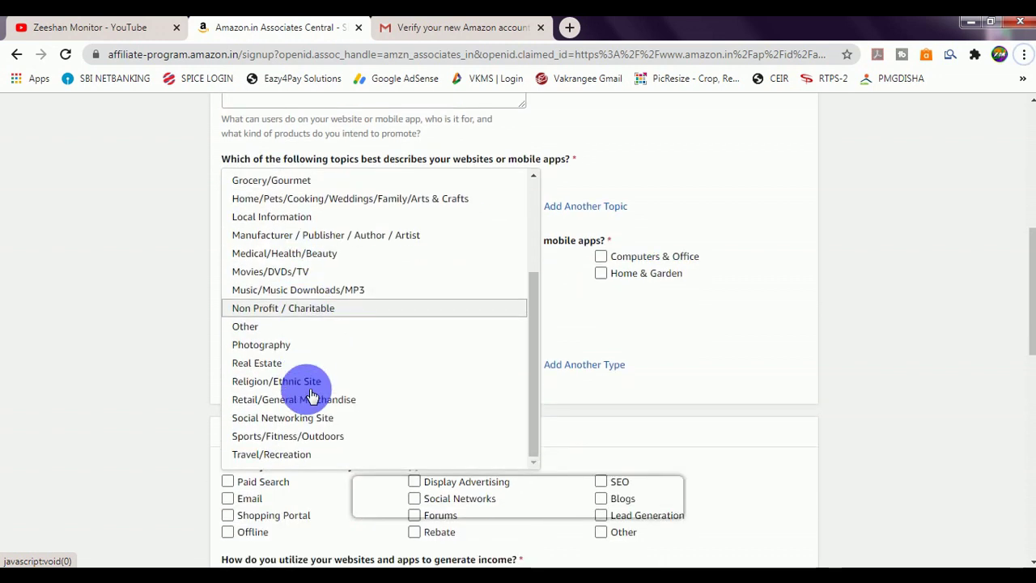
{"action": "scroll", "coordinate": [301, 323], "scroll_direction": "up", "scroll_amount": 3}
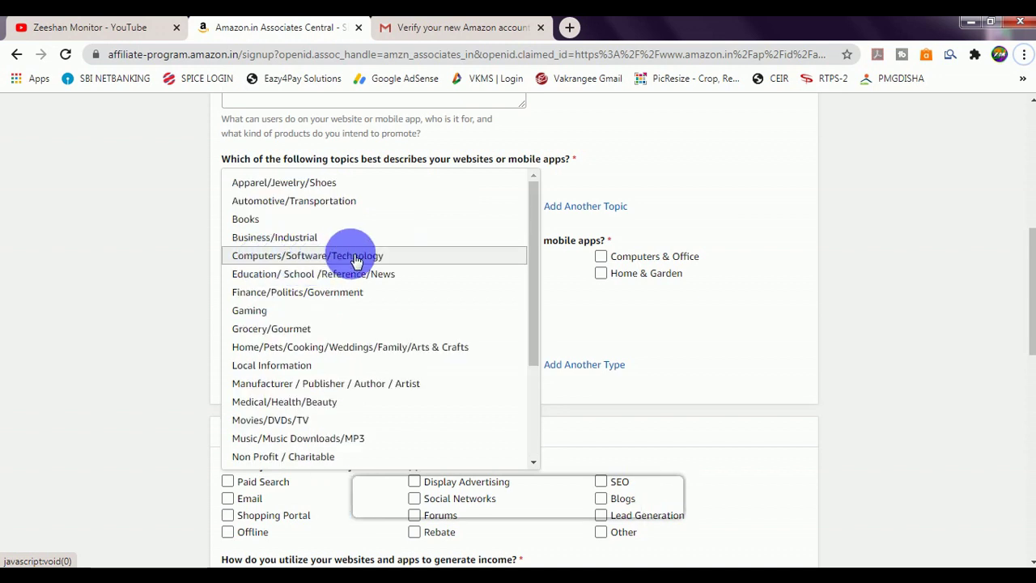
{"action": "left_click", "coordinate": [351, 256]}
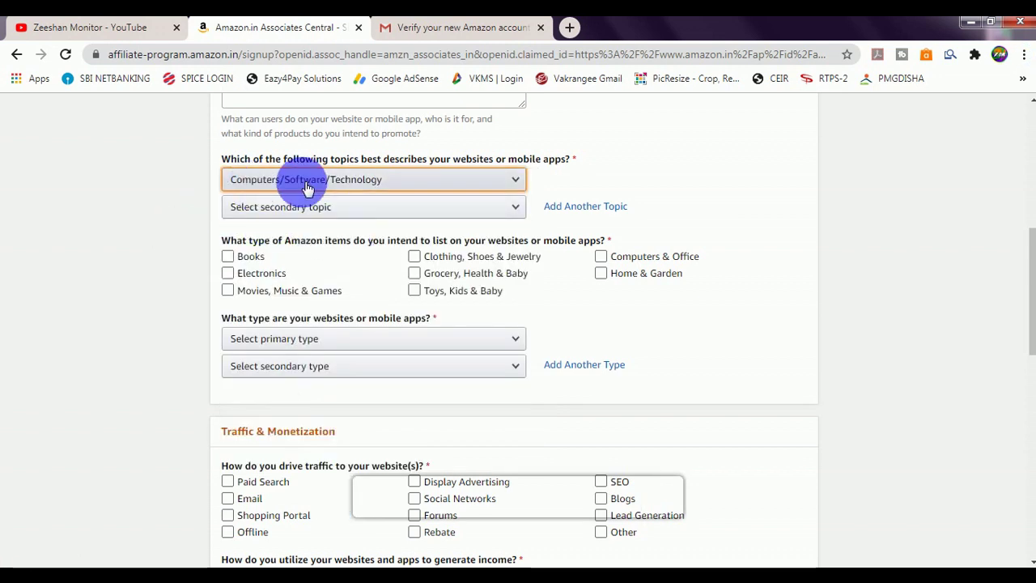
{"action": "left_click", "coordinate": [262, 204]}
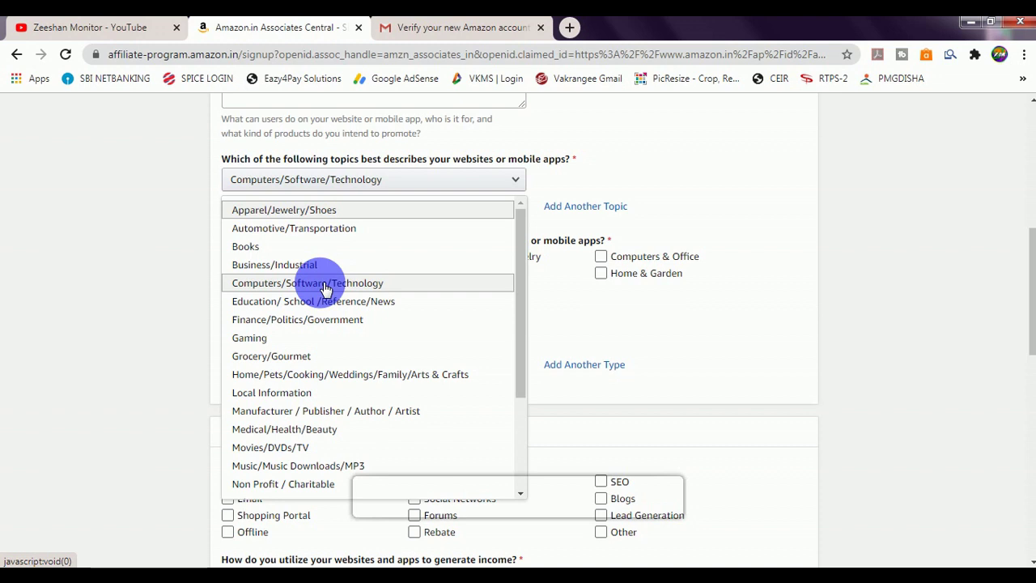
{"action": "scroll", "coordinate": [328, 289], "scroll_direction": "down", "scroll_amount": 2}
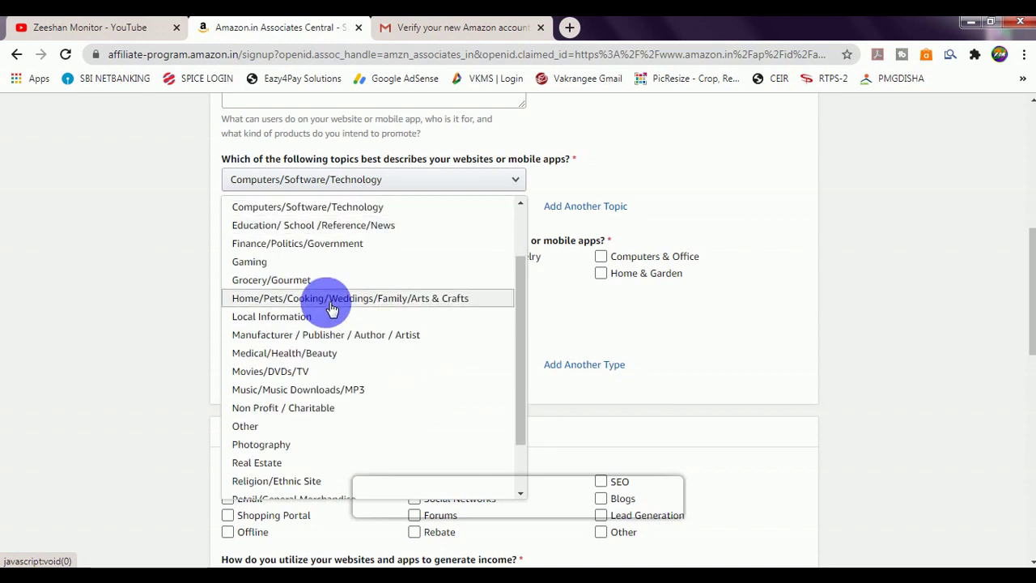
{"action": "scroll", "coordinate": [332, 308], "scroll_direction": "down", "scroll_amount": 3}
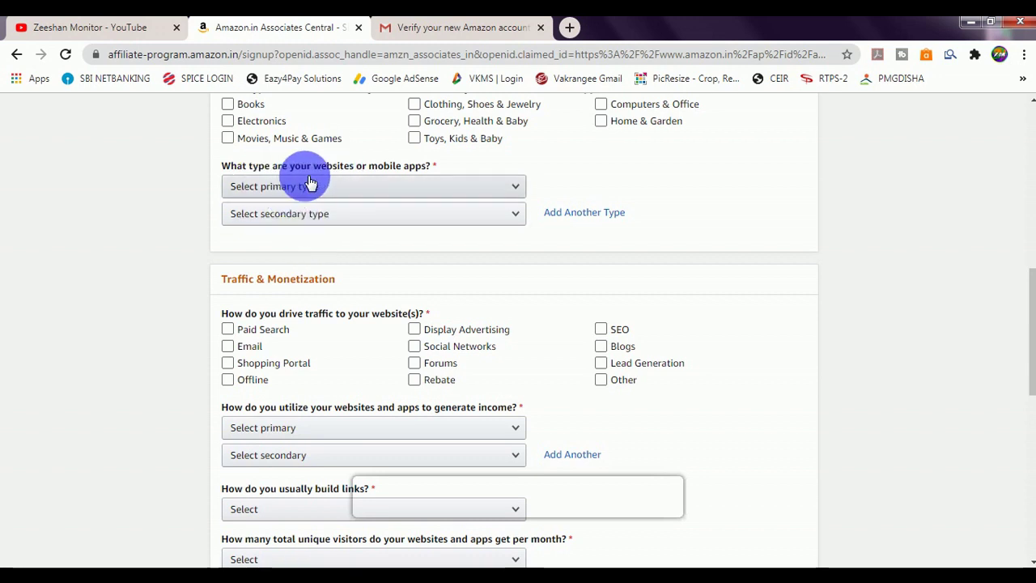
{"action": "scroll", "coordinate": [314, 183], "scroll_direction": "up", "scroll_amount": 1}
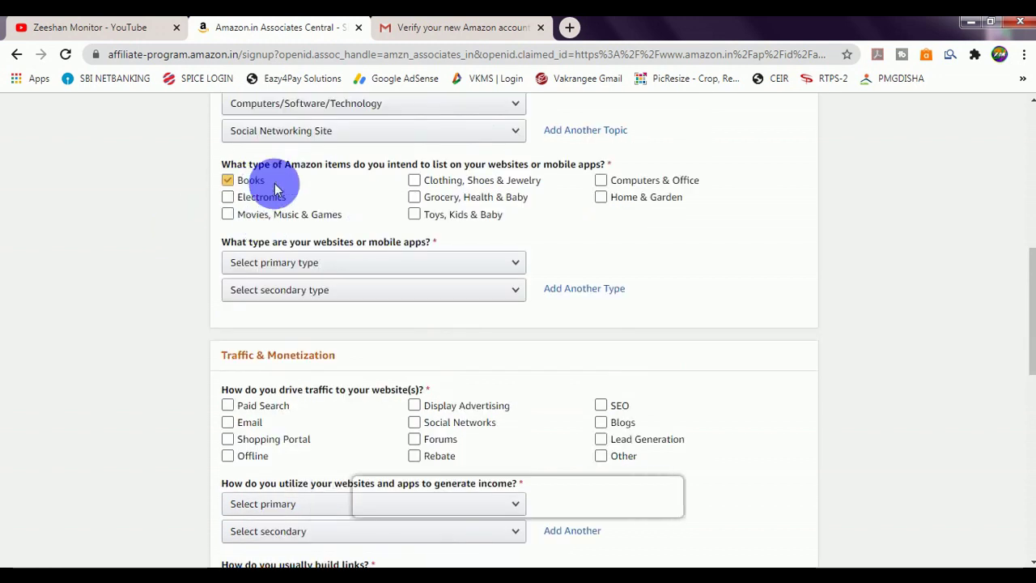
{"action": "left_click", "coordinate": [478, 187]}
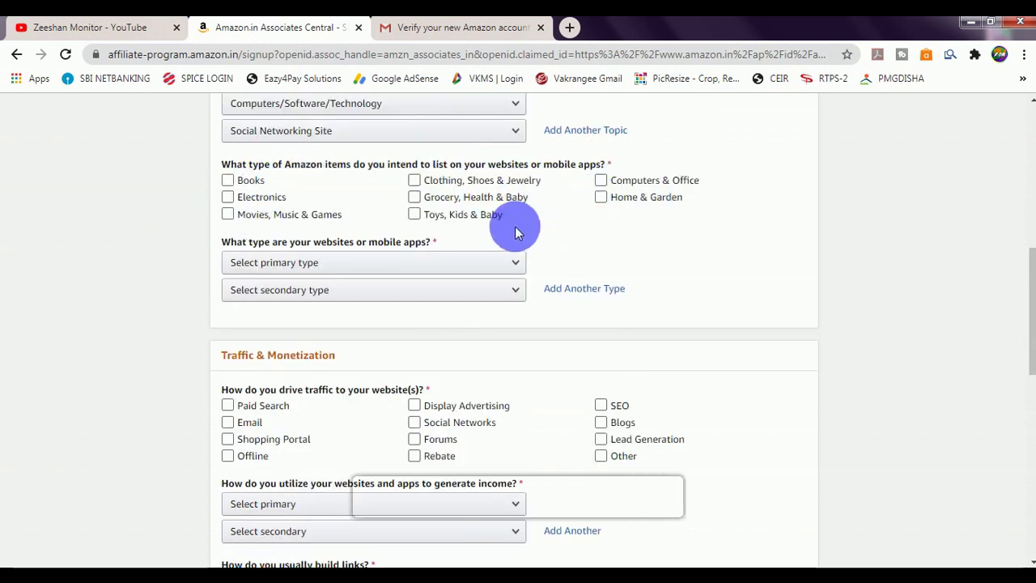
Step: Tick all eight item categories, from Books and Electronics to Home & Garden
{"action": "scroll", "coordinate": [498, 241], "scroll_direction": "up", "scroll_amount": 1}
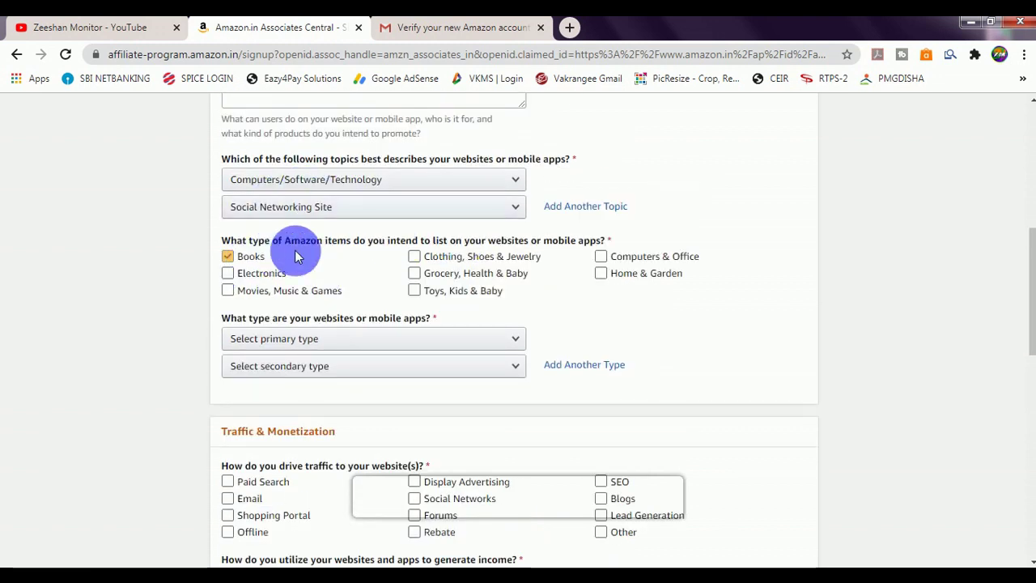
{"action": "left_click", "coordinate": [227, 255]}
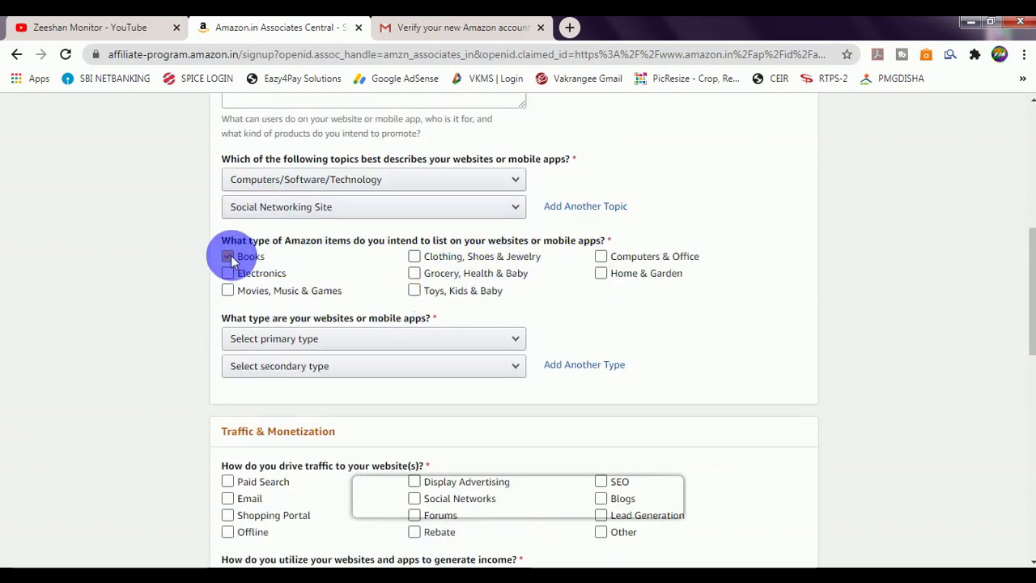
{"action": "left_click", "coordinate": [227, 290]}
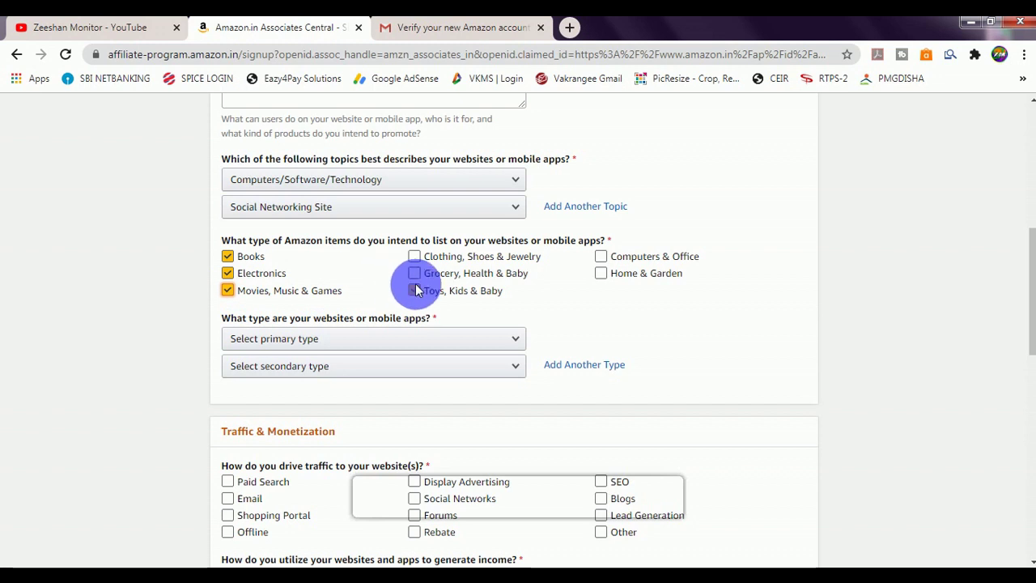
{"action": "left_click", "coordinate": [414, 274]}
{"action": "left_click", "coordinate": [414, 256]}
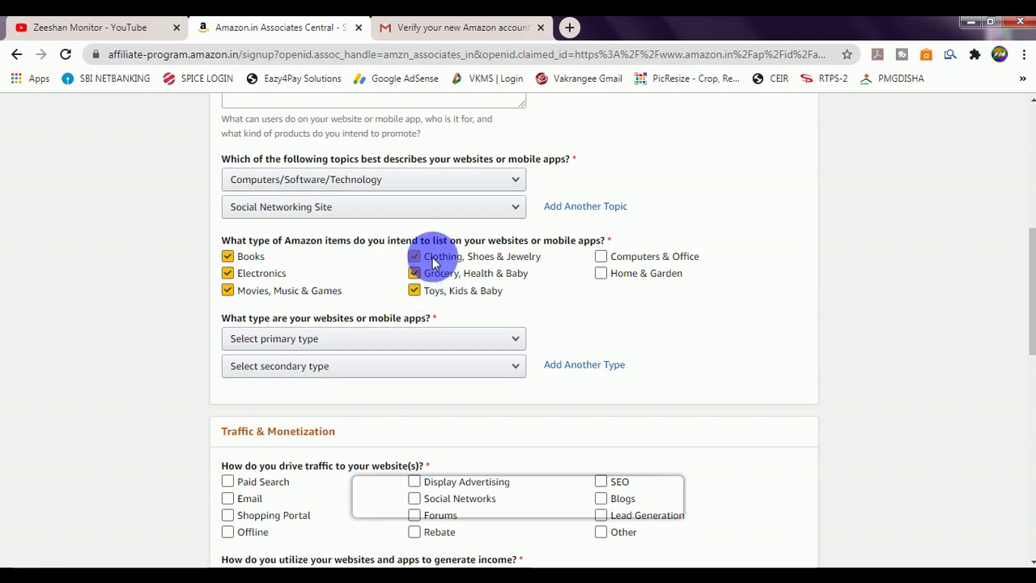
{"action": "left_click", "coordinate": [601, 258]}
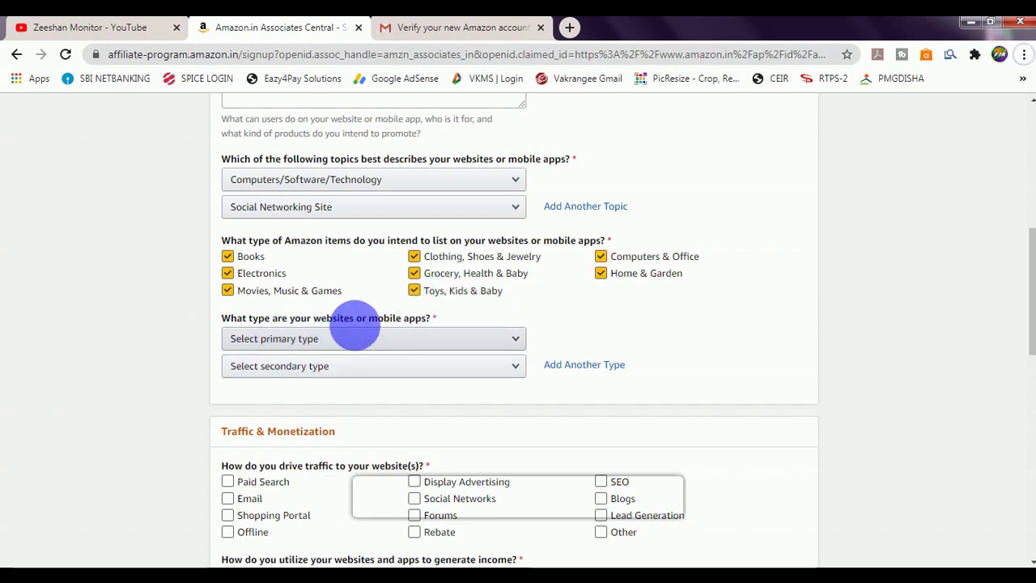
Step: Set both the main and secondary website types to Other
{"action": "left_click", "coordinate": [324, 343]}
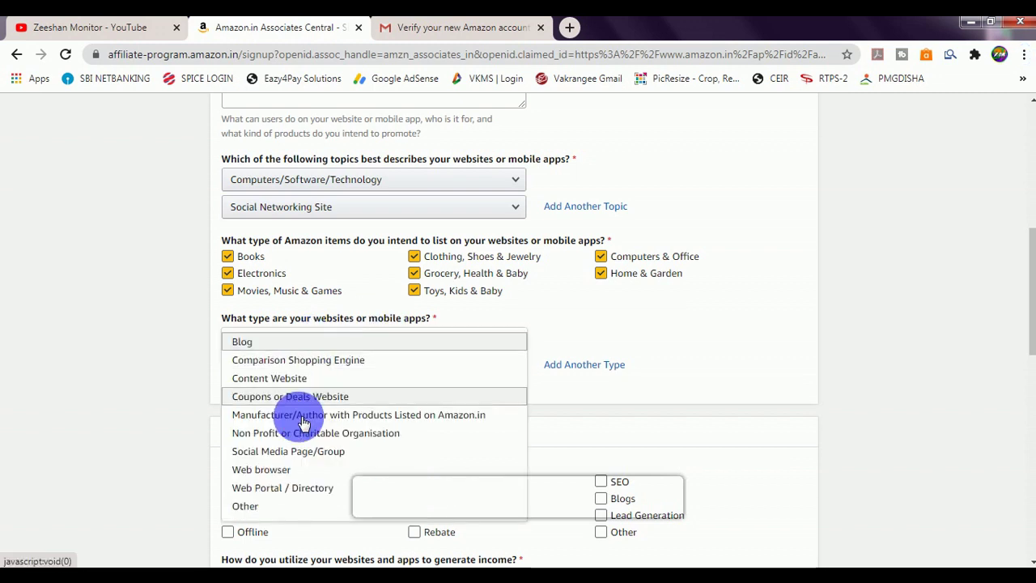
{"action": "left_click", "coordinate": [245, 505]}
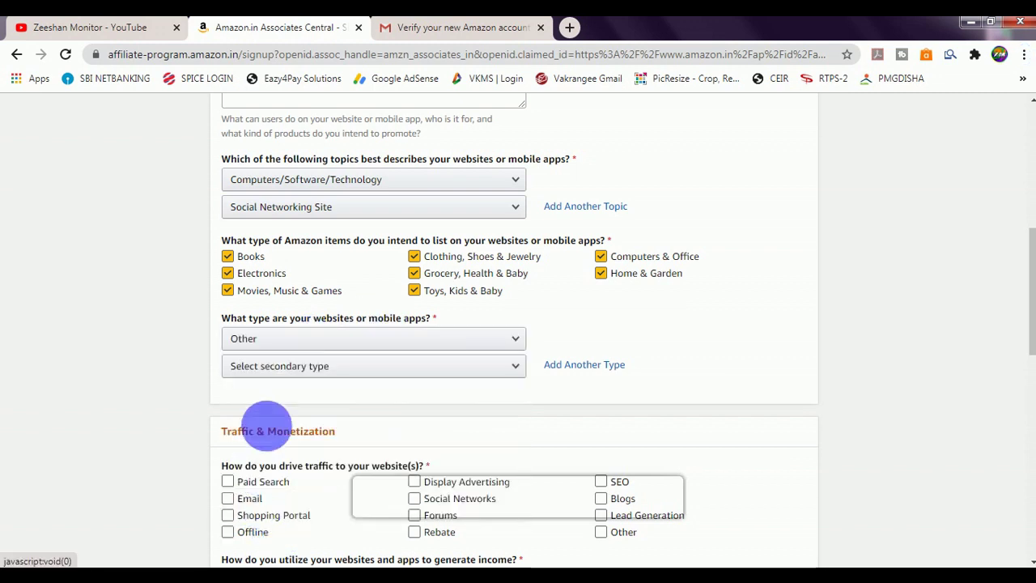
{"action": "left_click", "coordinate": [291, 368]}
{"action": "left_click", "coordinate": [259, 365]}
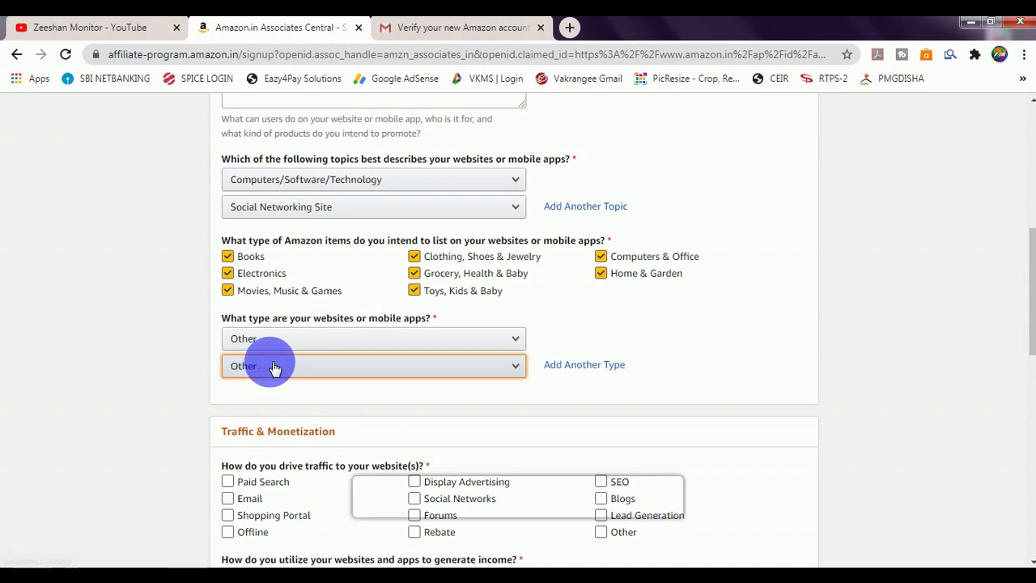
{"action": "scroll", "coordinate": [276, 368], "scroll_direction": "down", "scroll_amount": 1}
{"action": "scroll", "coordinate": [277, 354], "scroll_direction": "down", "scroll_amount": 1}
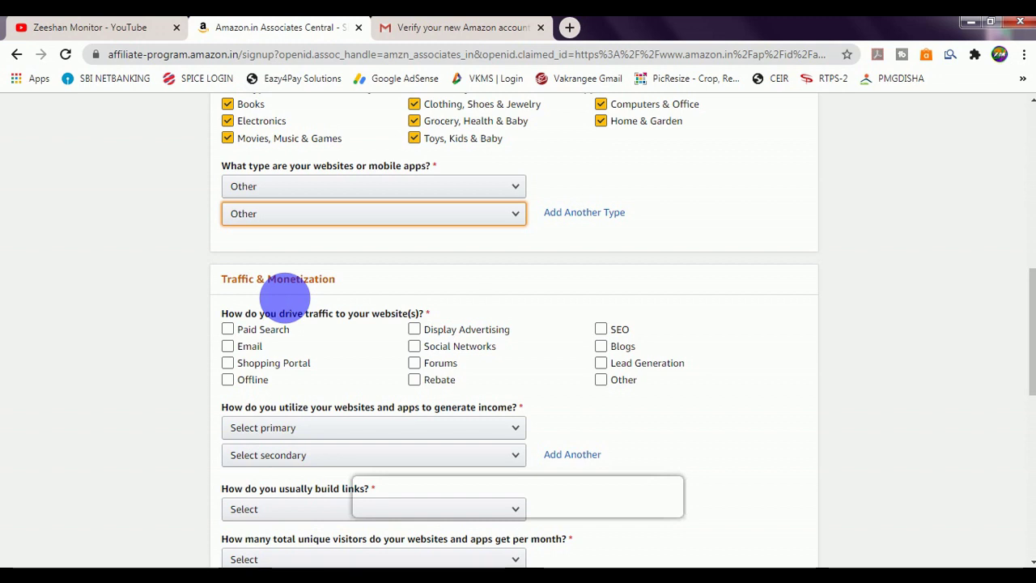
Step: Select SEO, Social Networks, Forums and Blogs as the traffic sources
{"action": "left_click", "coordinate": [285, 300]}
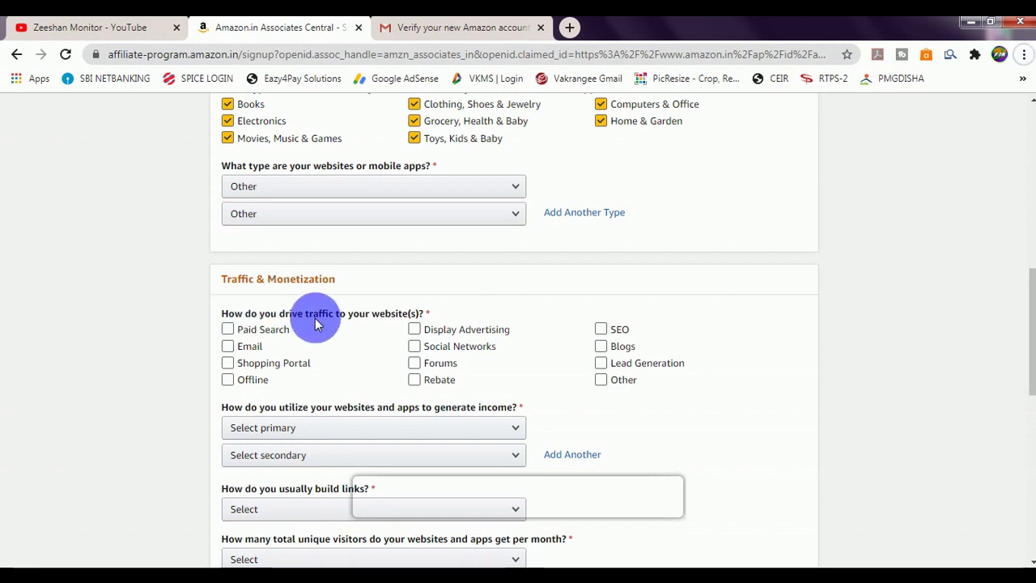
{"action": "scroll", "coordinate": [316, 324], "scroll_direction": "down", "scroll_amount": 1}
{"action": "left_click", "coordinate": [301, 288]}
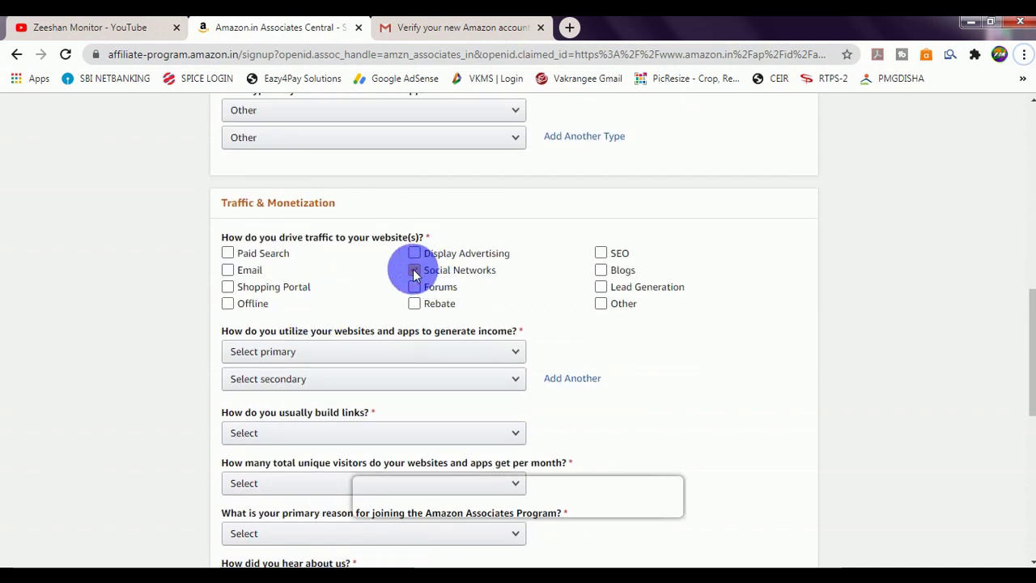
{"action": "left_click", "coordinate": [414, 271]}
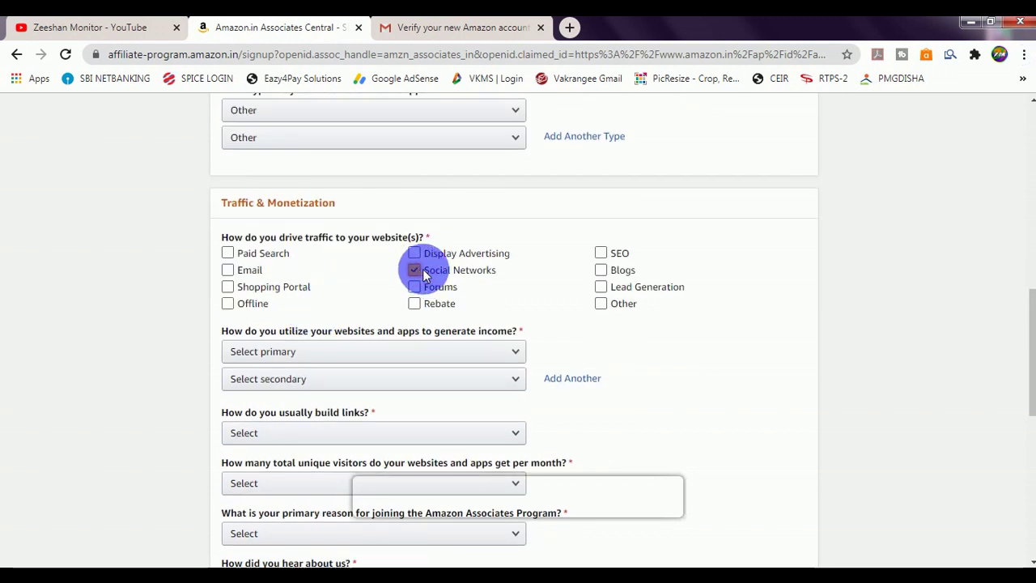
{"action": "left_click", "coordinate": [600, 270]}
{"action": "left_click", "coordinate": [600, 253]}
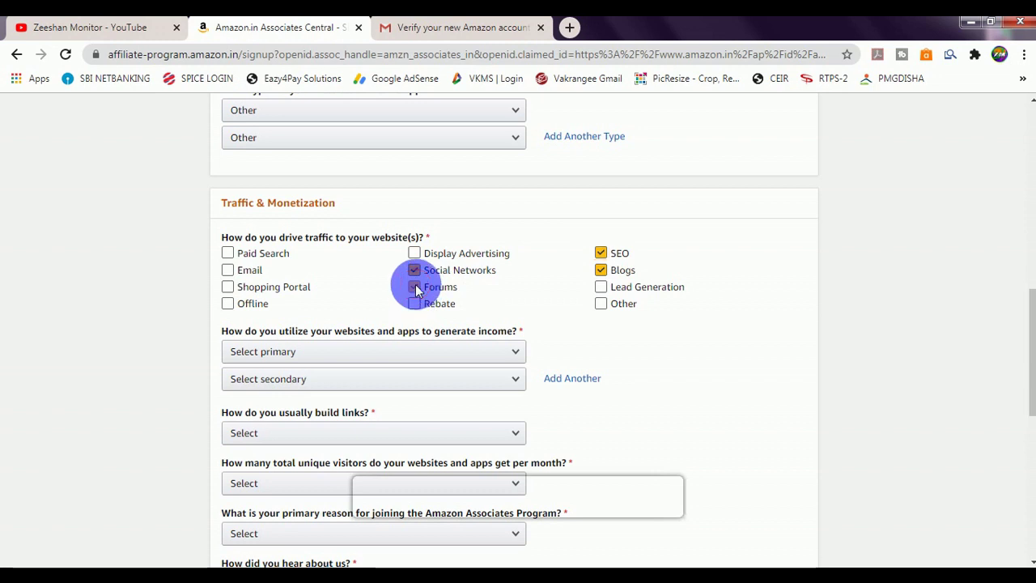
{"action": "left_click", "coordinate": [415, 288]}
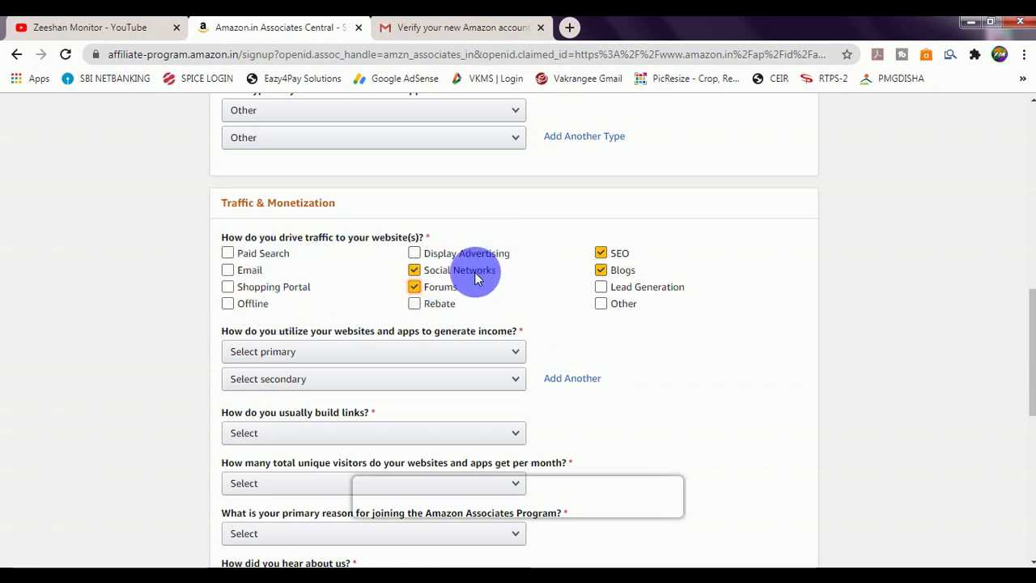
{"action": "left_click", "coordinate": [343, 275]}
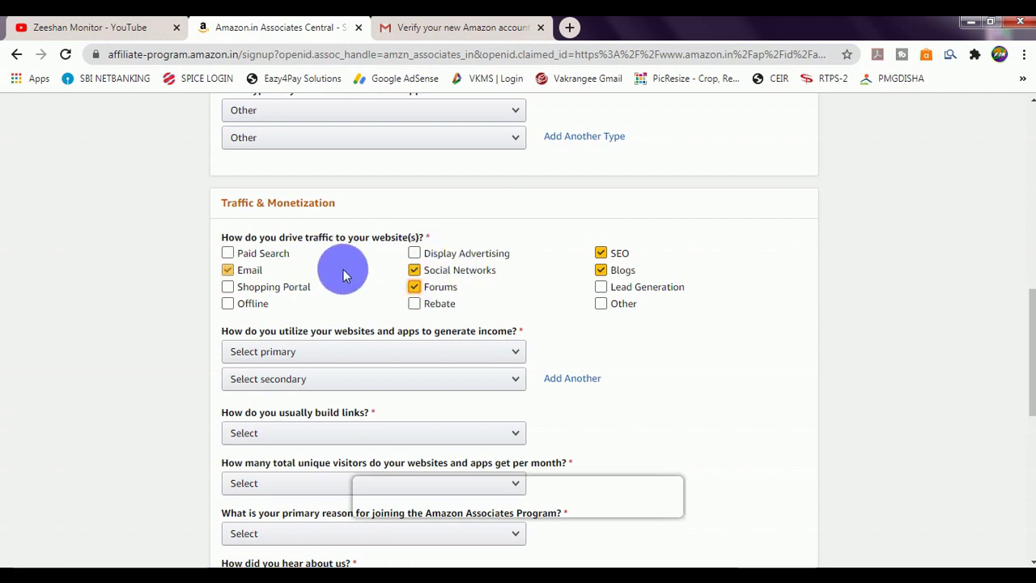
{"action": "left_click", "coordinate": [344, 276]}
{"action": "left_click", "coordinate": [381, 256]}
{"action": "left_click", "coordinate": [393, 257]}
{"action": "left_click", "coordinate": [413, 288]}
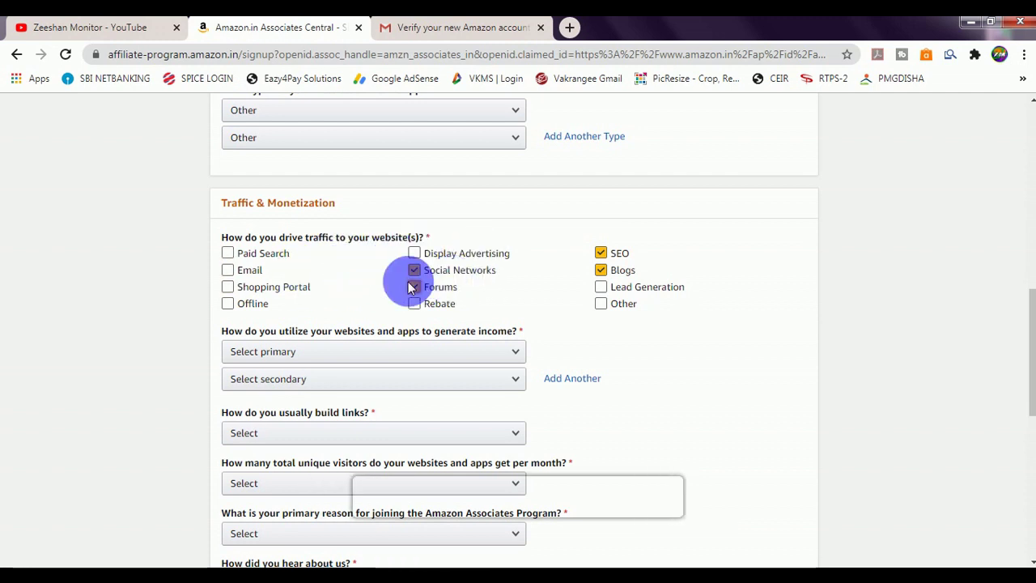
{"action": "scroll", "coordinate": [262, 335], "scroll_direction": "down", "scroll_amount": 1}
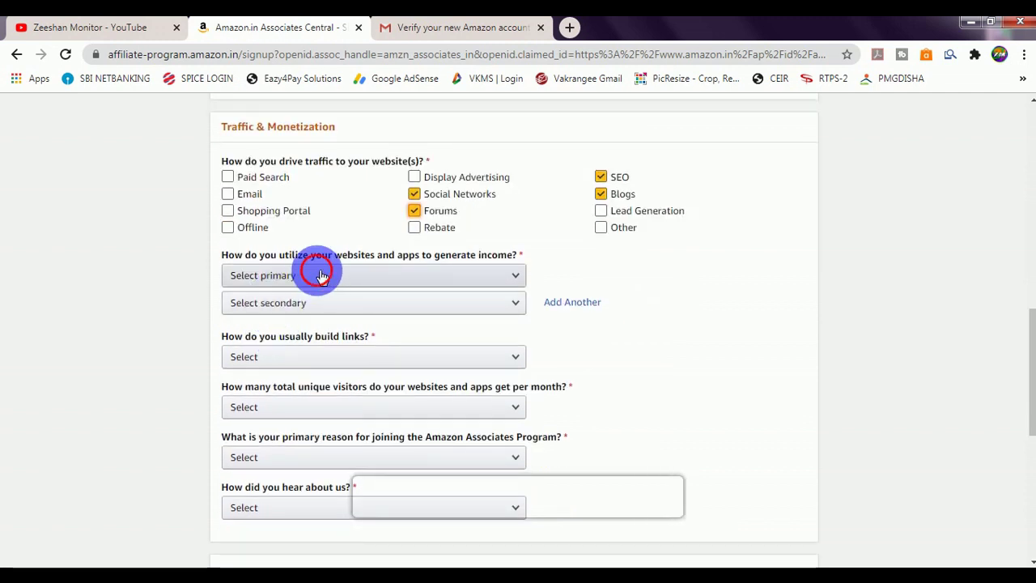
Step: Choose E-commerce/Online Retail and 3rd Party Affiliate Networks income, with links built manually via text editor
{"action": "left_click", "coordinate": [321, 276]}
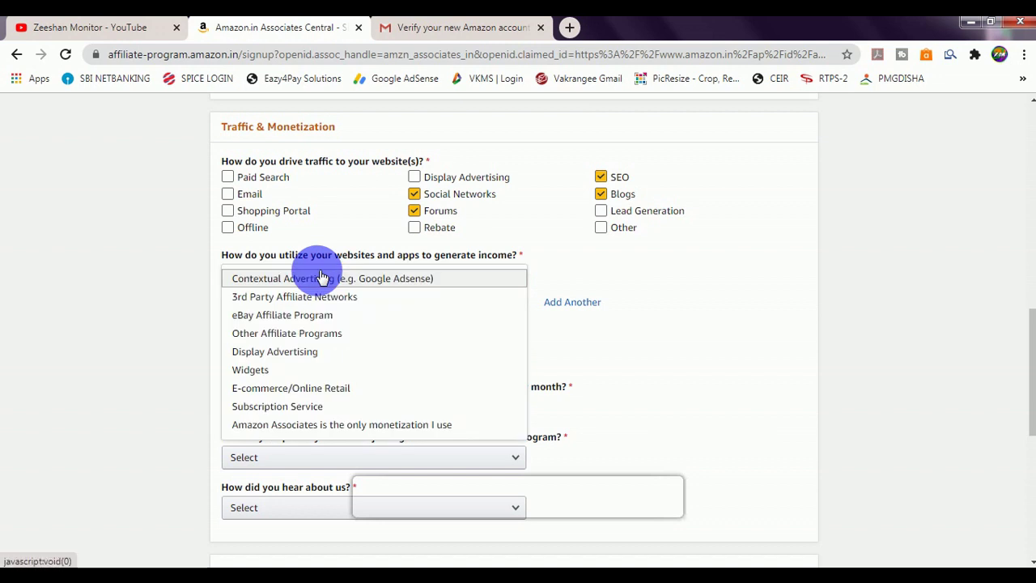
{"action": "left_click", "coordinate": [269, 389]}
{"action": "left_click", "coordinate": [267, 305]}
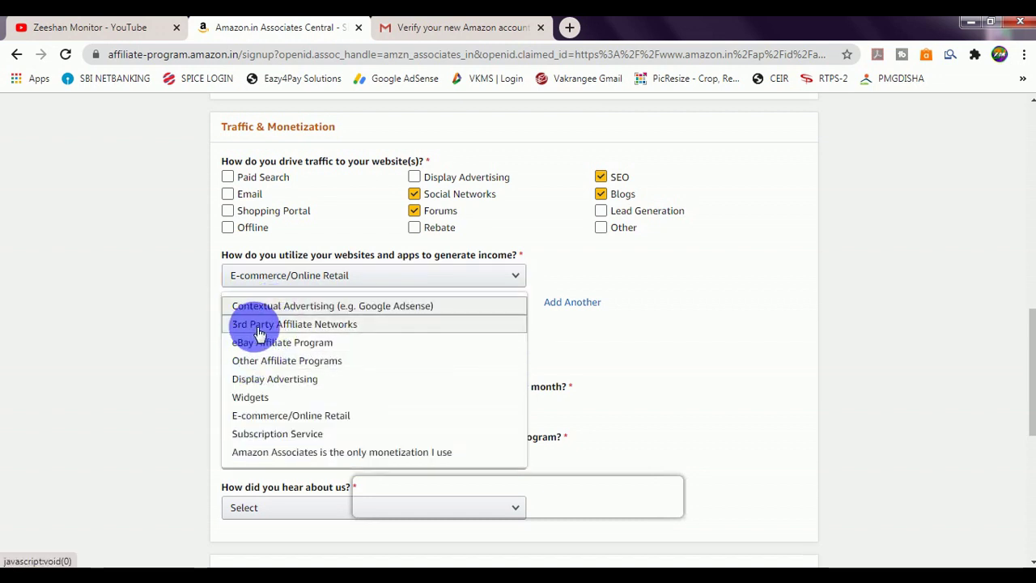
{"action": "left_click", "coordinate": [259, 327]}
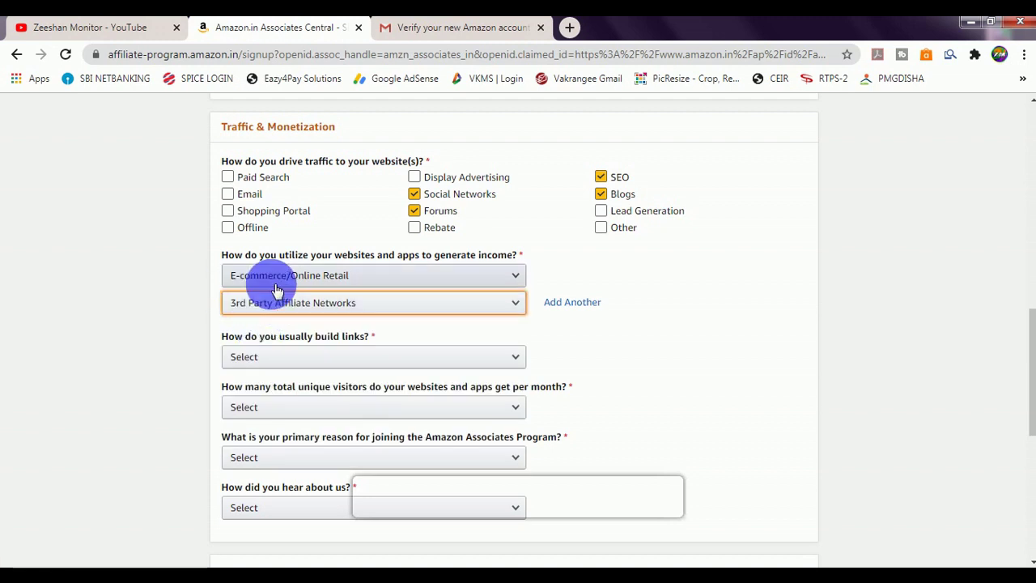
{"action": "left_click", "coordinate": [246, 356]}
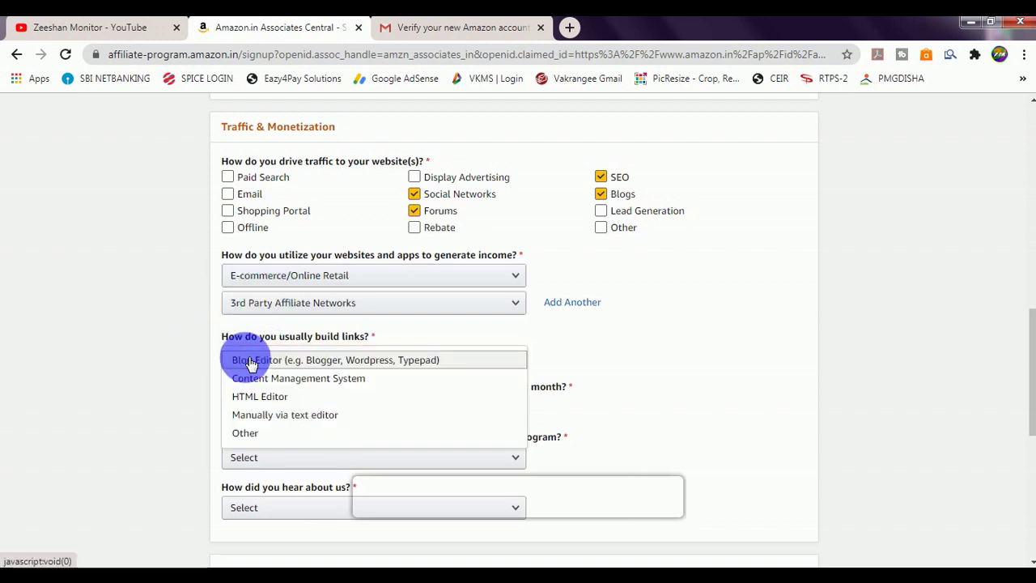
{"action": "left_click", "coordinate": [275, 416]}
{"action": "scroll", "coordinate": [271, 380], "scroll_direction": "down", "scroll_amount": 2}
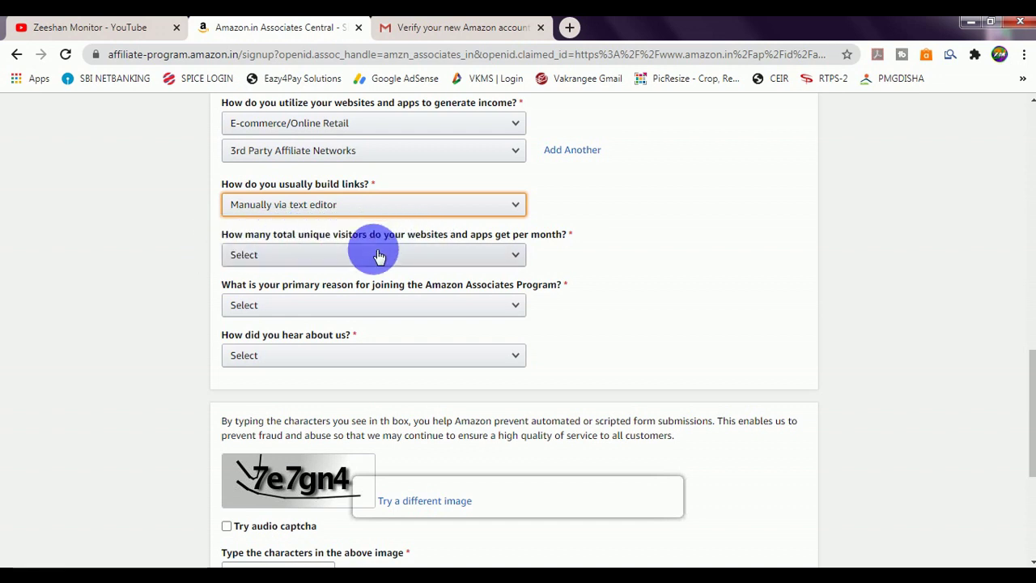
Step: Answer From 50,001 to 500,000 visitors, To monetize my site, and Online Search
{"action": "left_click", "coordinate": [340, 258]}
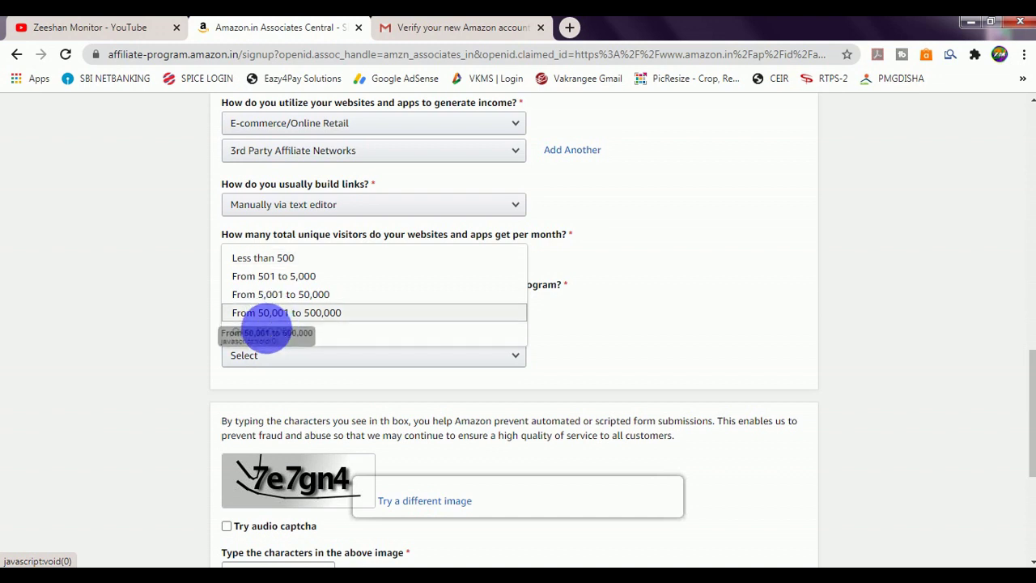
{"action": "left_click", "coordinate": [275, 314]}
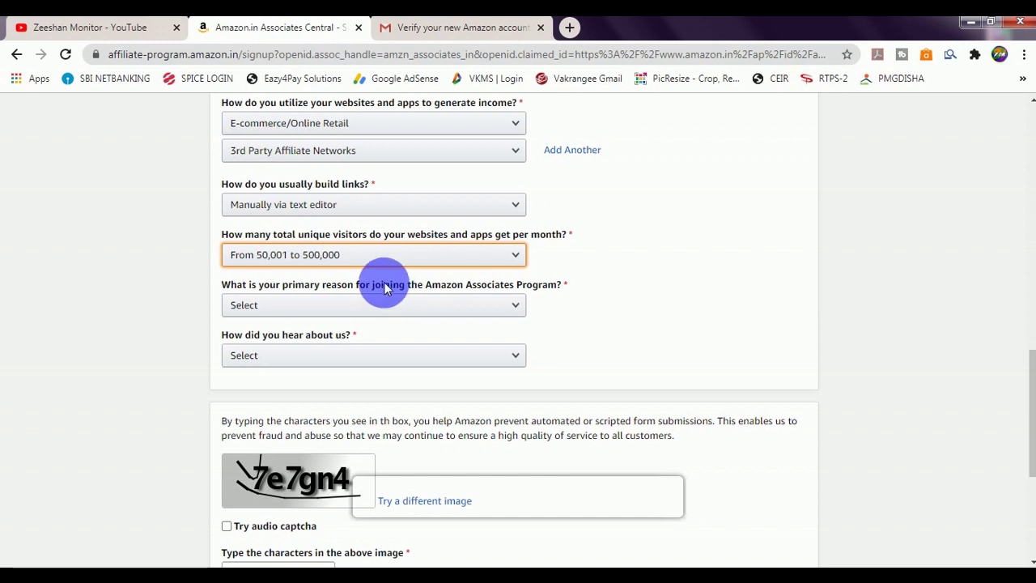
{"action": "scroll", "coordinate": [386, 289], "scroll_direction": "down", "scroll_amount": 1}
{"action": "left_click", "coordinate": [257, 235]}
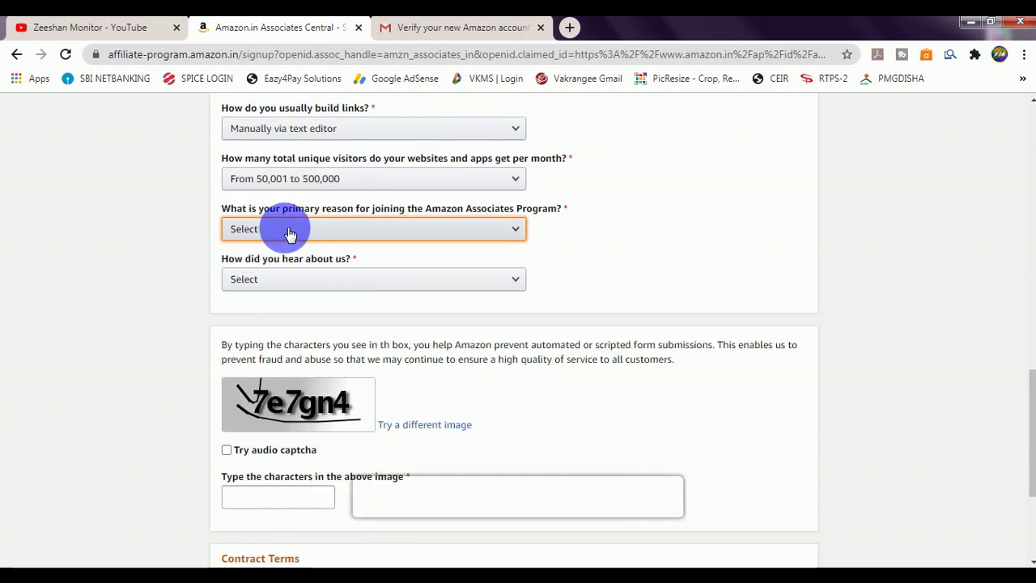
{"action": "left_click", "coordinate": [289, 233]}
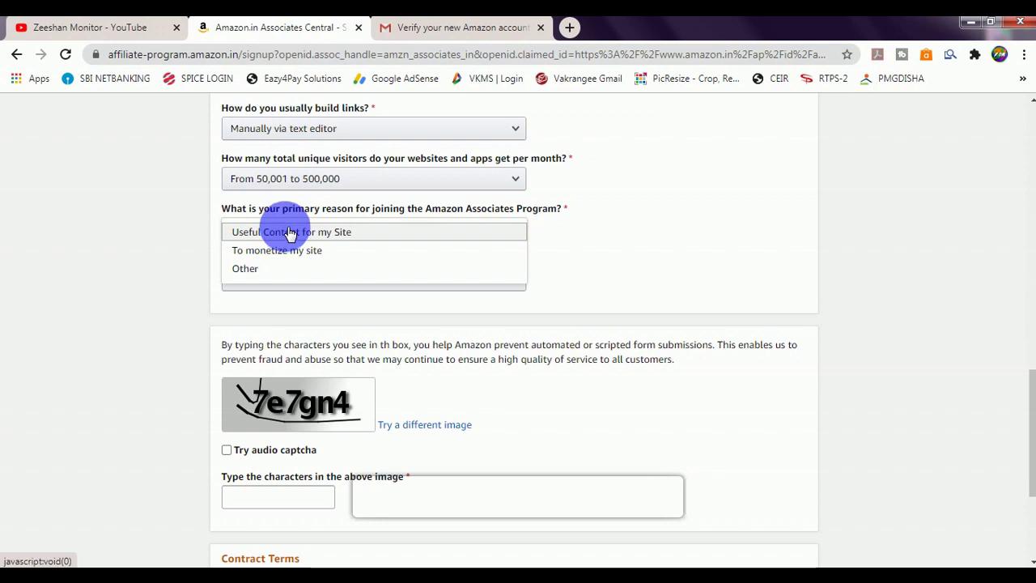
{"action": "left_click", "coordinate": [248, 253]}
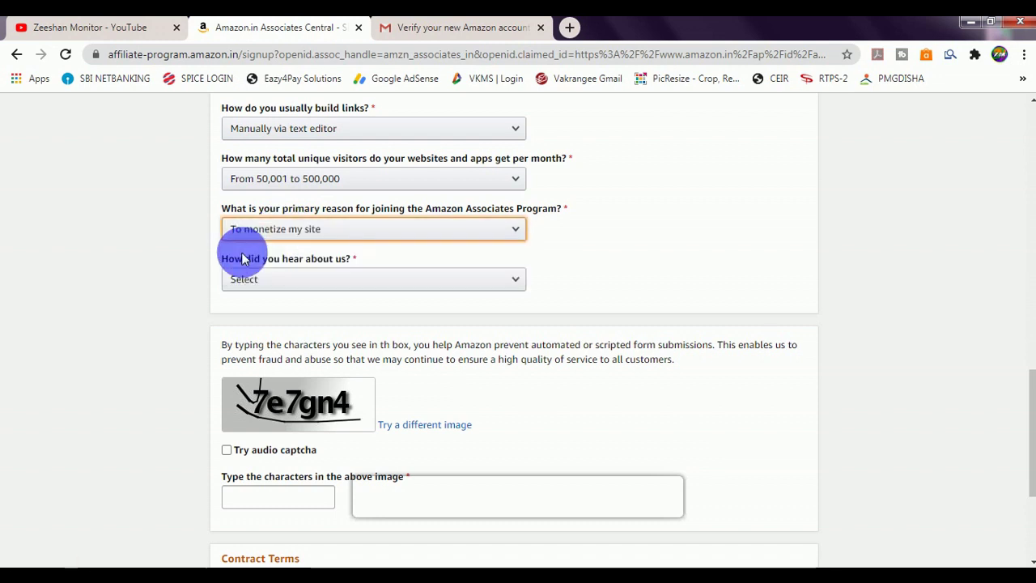
{"action": "left_click", "coordinate": [203, 289]}
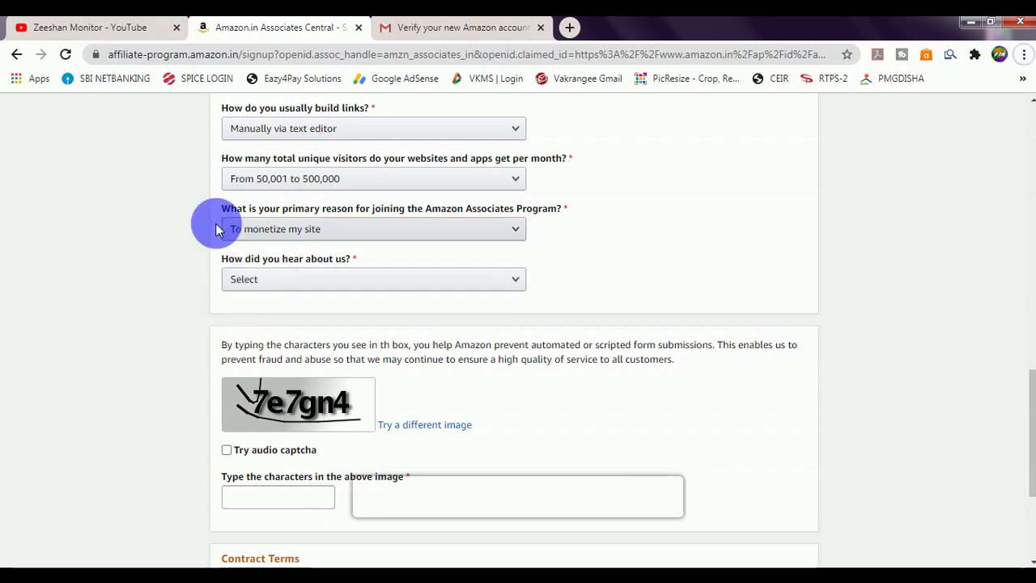
{"action": "left_click", "coordinate": [257, 281]}
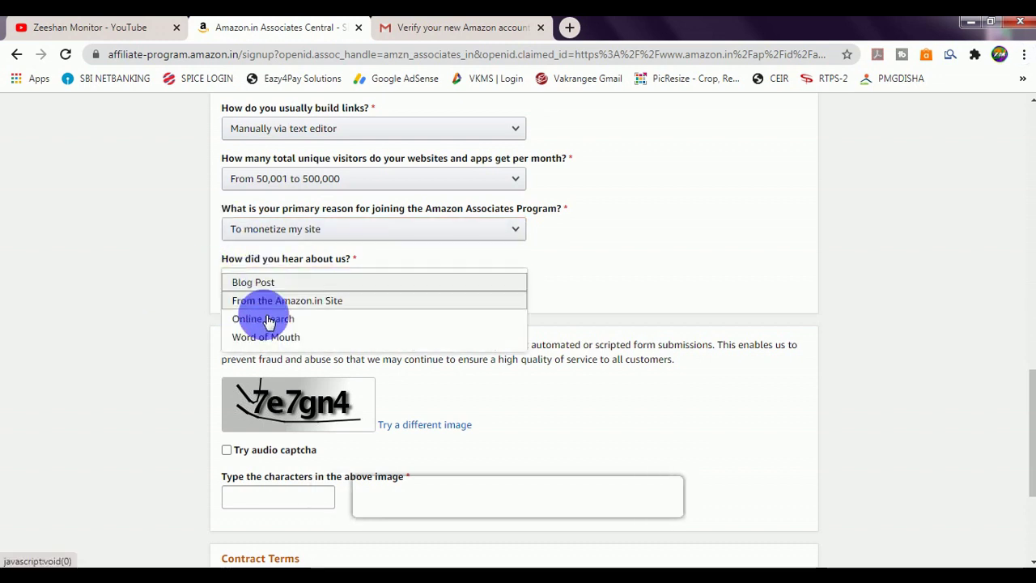
{"action": "left_click", "coordinate": [267, 320]}
{"action": "scroll", "coordinate": [261, 319], "scroll_direction": "down", "scroll_amount": 2}
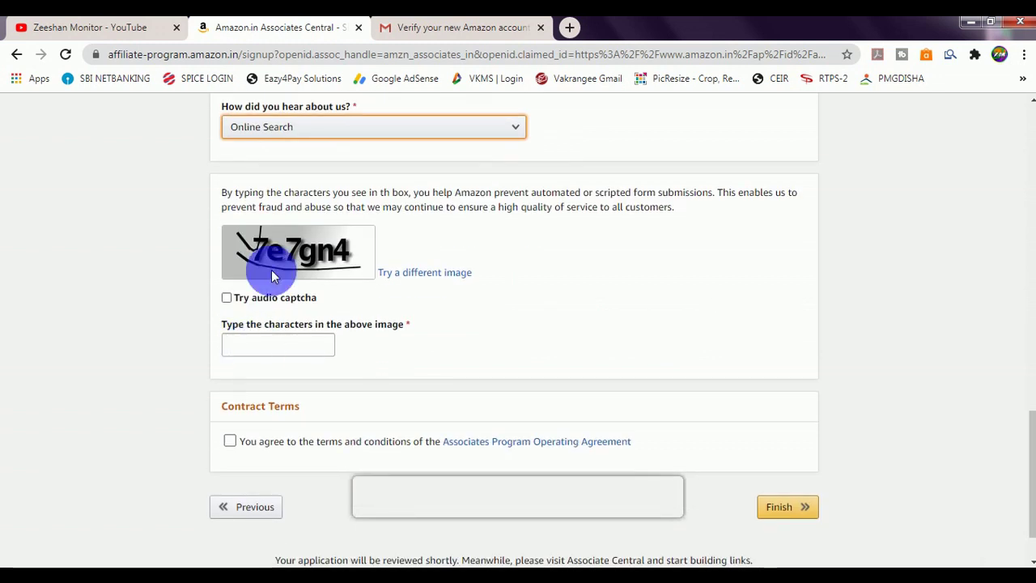
Step: Enter the captcha characters, accept the Operating Agreement, and submit the application
{"action": "left_click", "coordinate": [279, 345]}
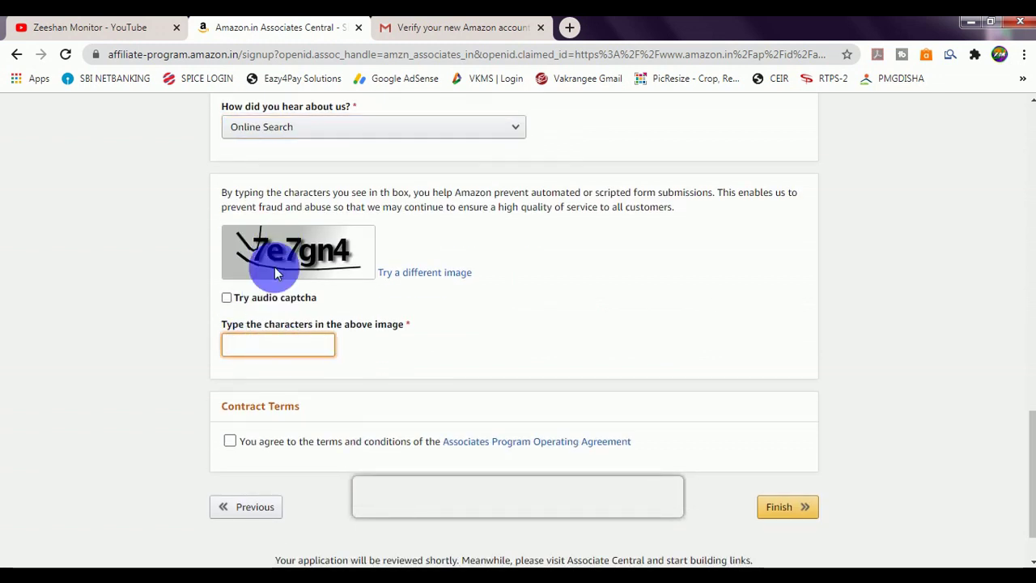
{"action": "type", "text": "7e7gn4"}
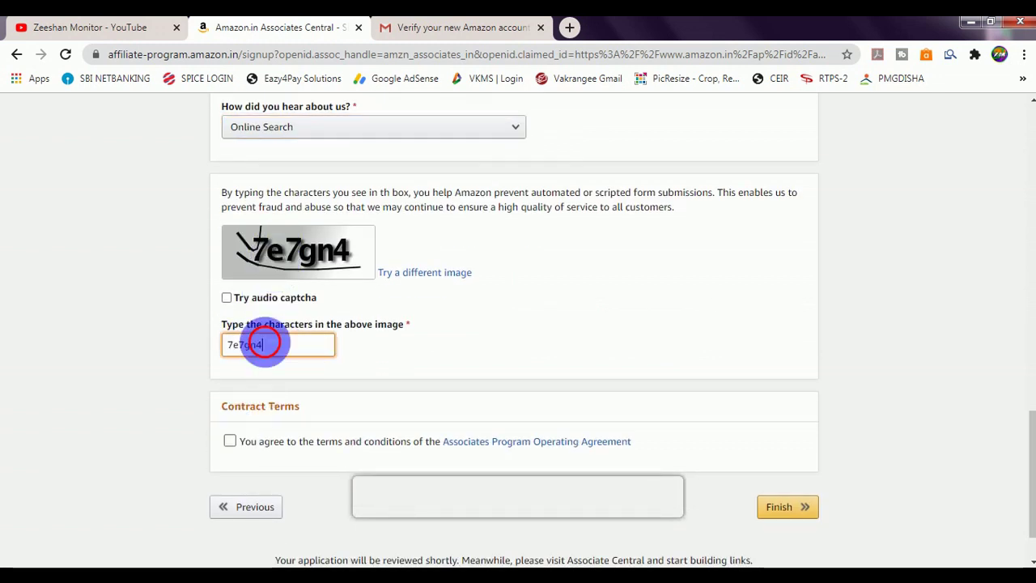
{"action": "left_click", "coordinate": [186, 347]}
{"action": "left_click", "coordinate": [230, 442]}
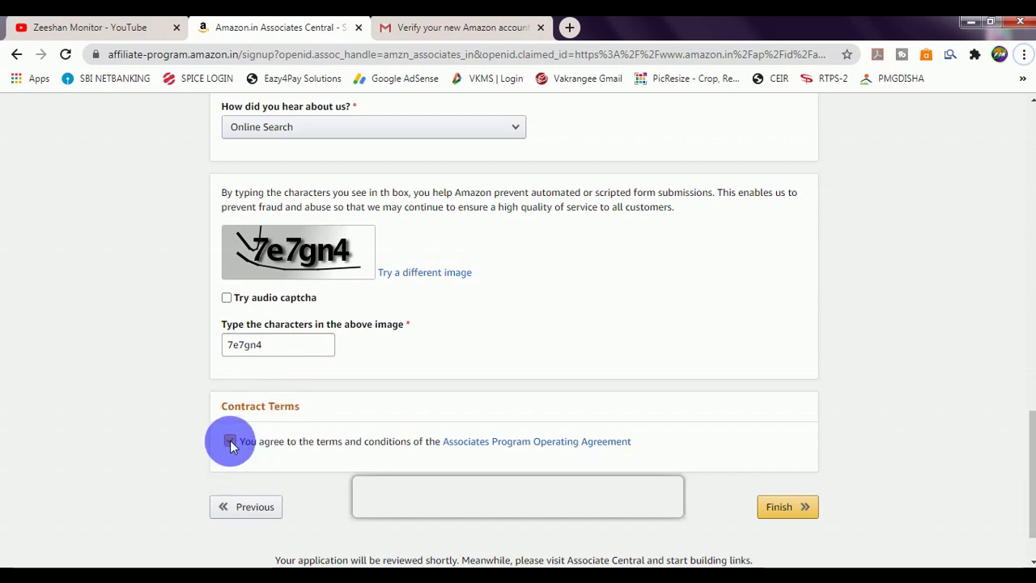
{"action": "scroll", "coordinate": [567, 453], "scroll_direction": "down", "scroll_amount": 1}
{"action": "left_click", "coordinate": [782, 445]}
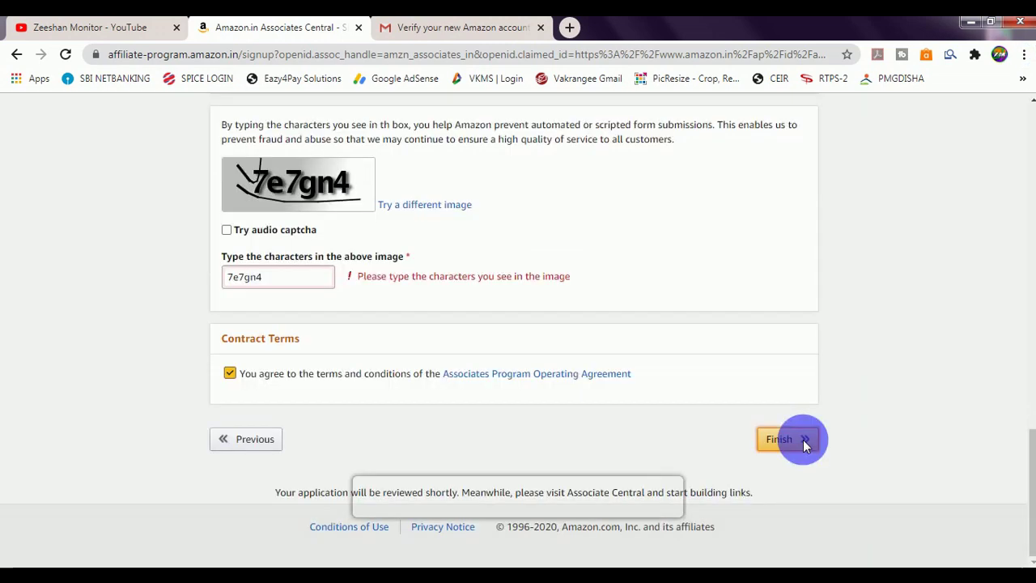
Step: Resubmit the application and highlight the assigned Associate ID on the congratulations page
{"action": "left_click", "coordinate": [777, 440]}
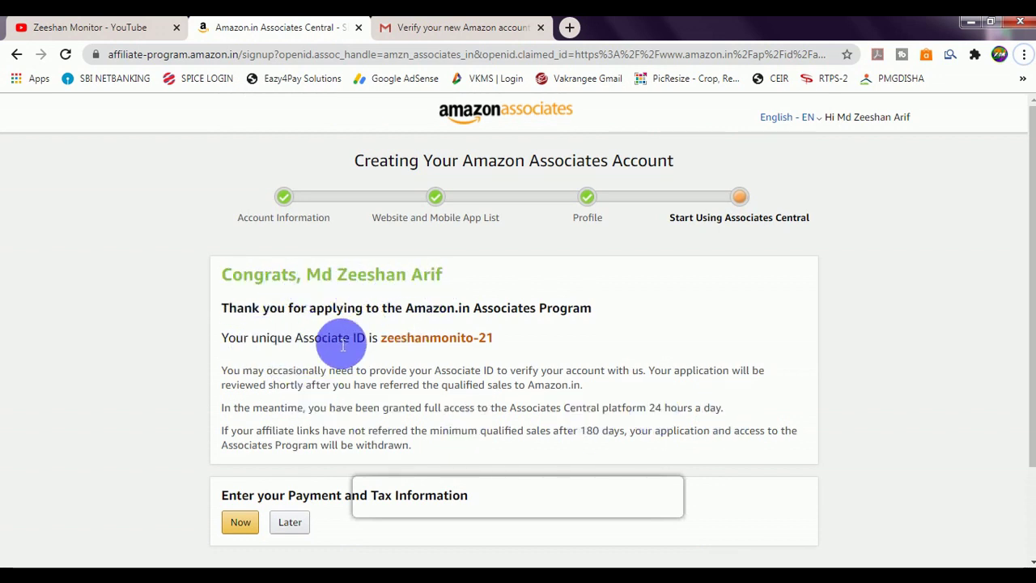
{"action": "left_click_drag", "start_coordinate": [381, 340], "coordinate": [486, 343]}
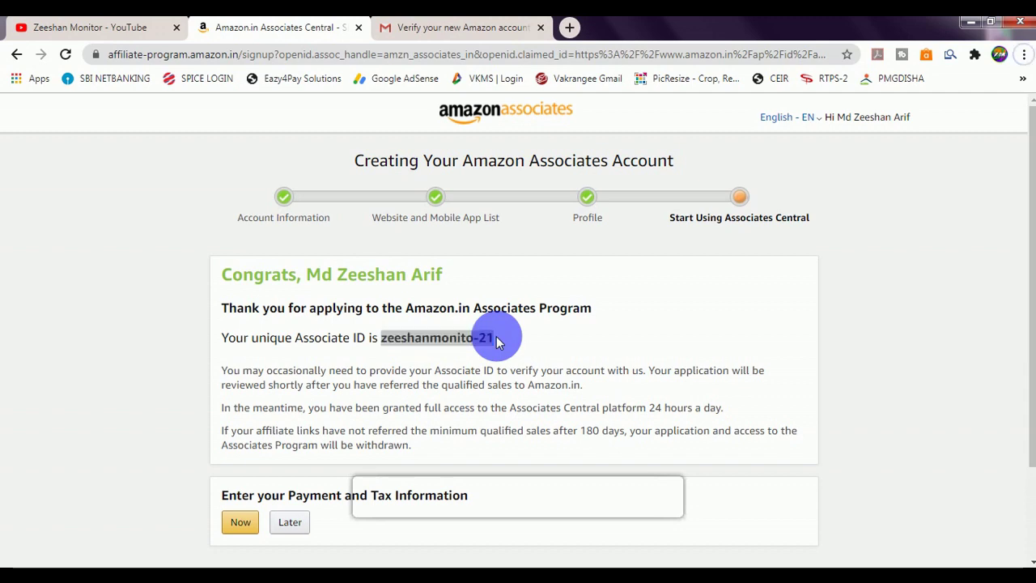
{"action": "scroll", "coordinate": [360, 429], "scroll_direction": "down", "scroll_amount": 2}
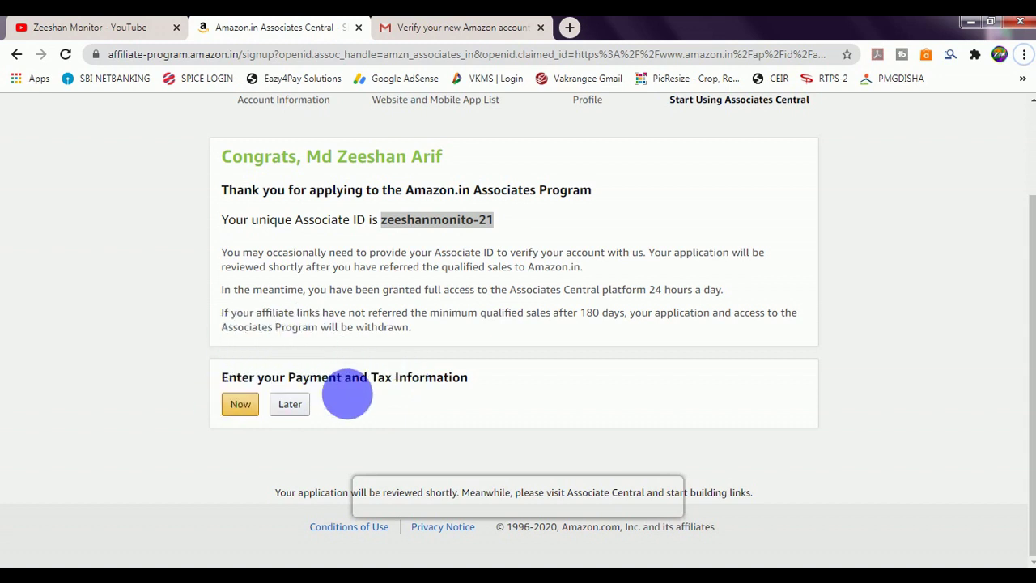
Step: Start payment setup now, sign in, and choose NEFT as the payment method
{"action": "left_click", "coordinate": [240, 405]}
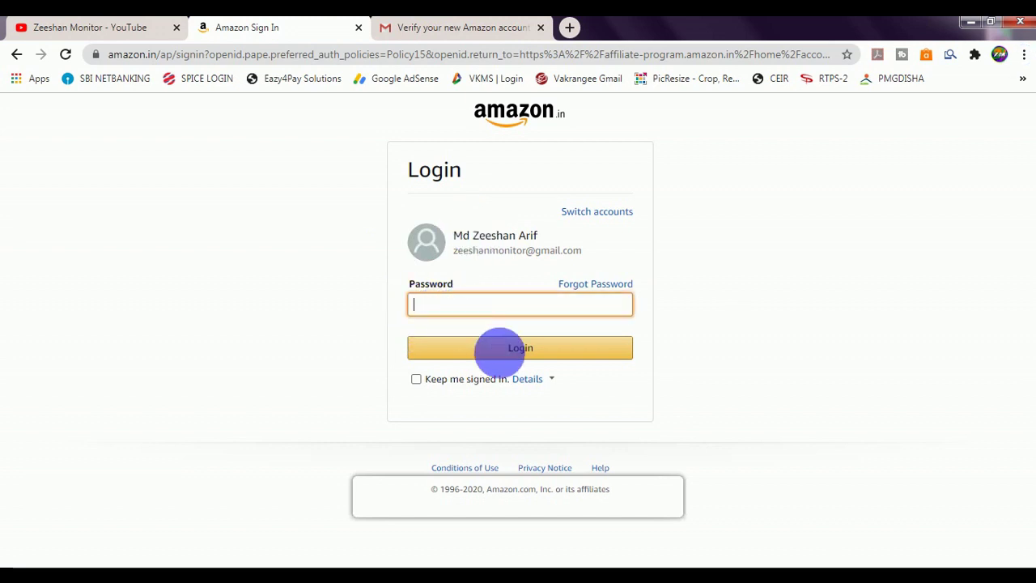
{"action": "left_click", "coordinate": [519, 361]}
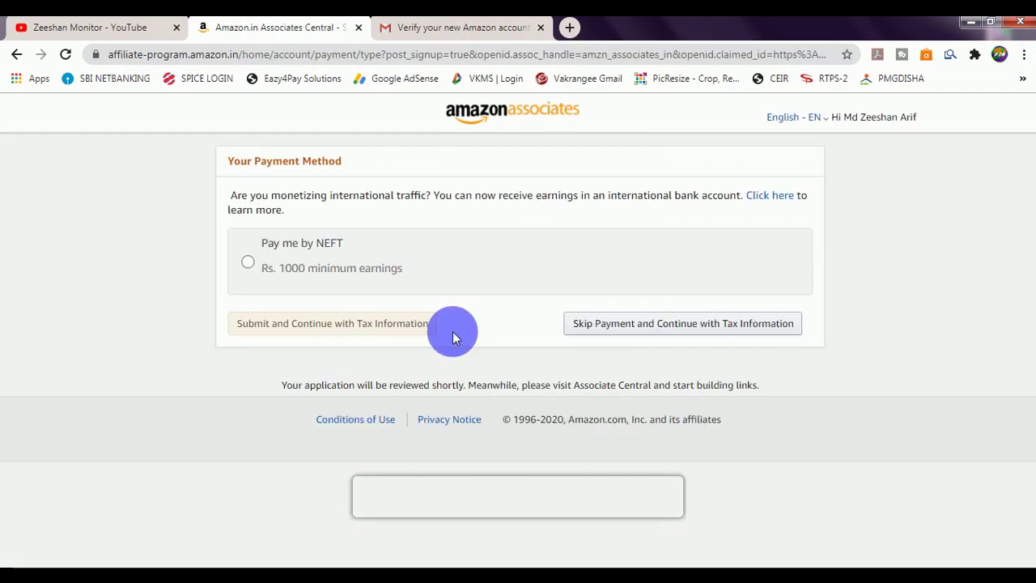
{"action": "left_click", "coordinate": [317, 254]}
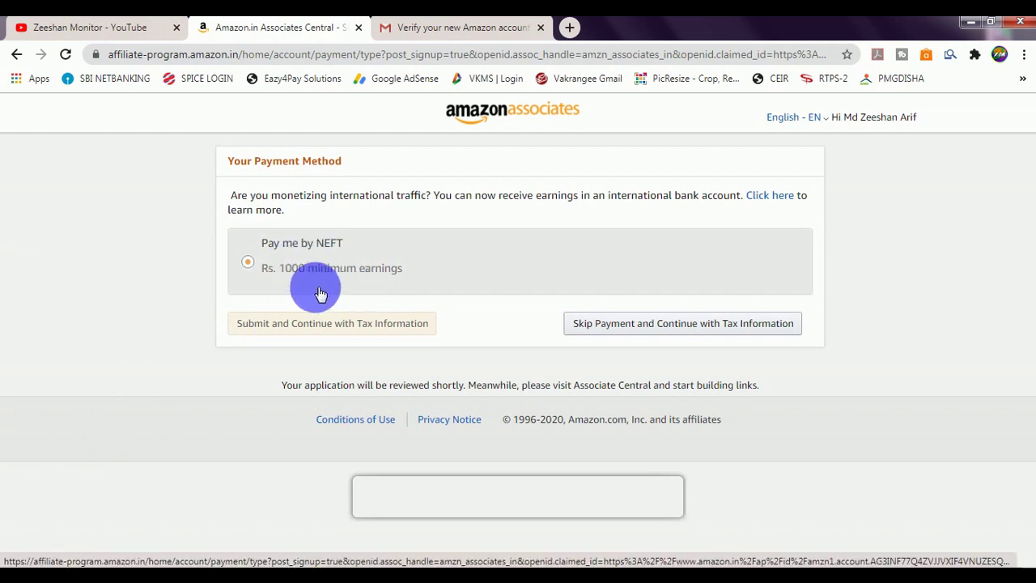
{"action": "left_click", "coordinate": [299, 285]}
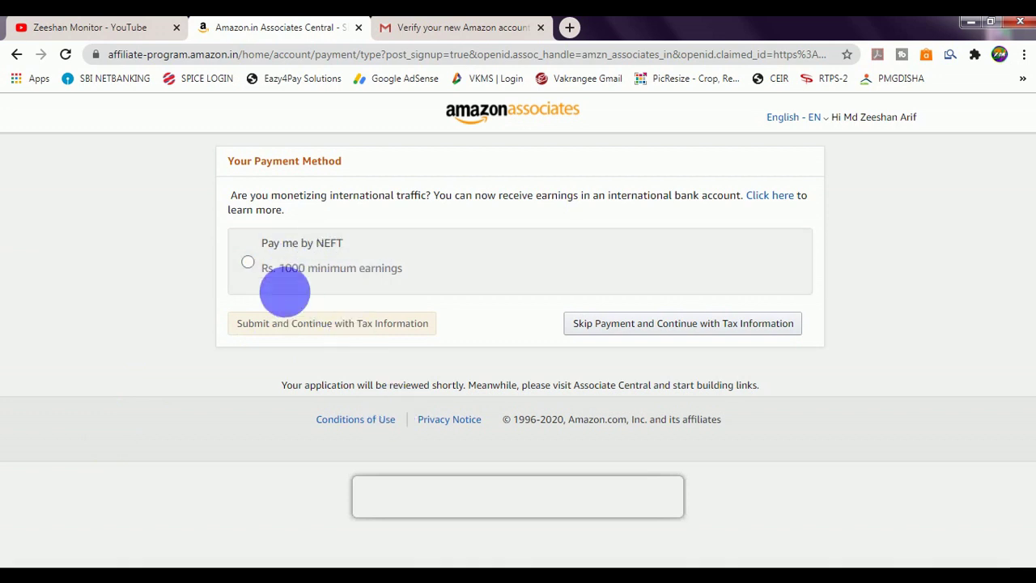
{"action": "left_click", "coordinate": [251, 265]}
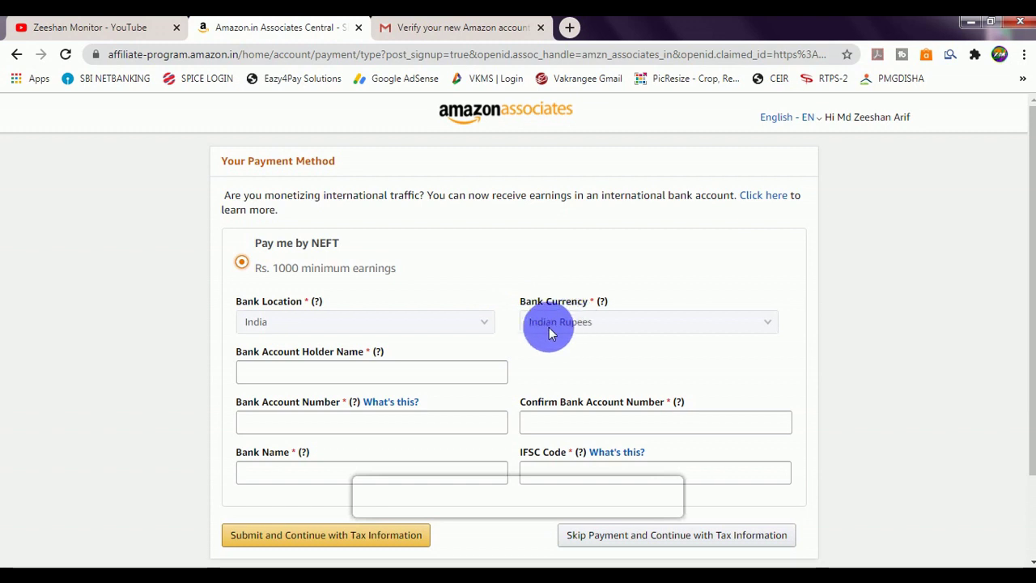
Step: Enter the bank account number, its confirmation, bank name and IFSC code, then submit
{"action": "scroll", "coordinate": [365, 300], "scroll_direction": "down", "scroll_amount": 2}
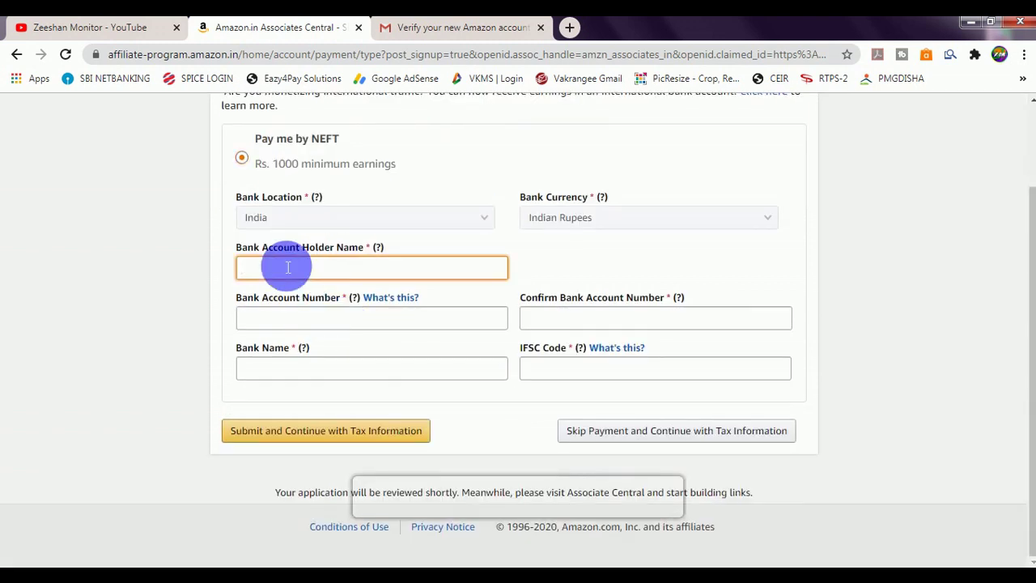
{"action": "left_click", "coordinate": [306, 322]}
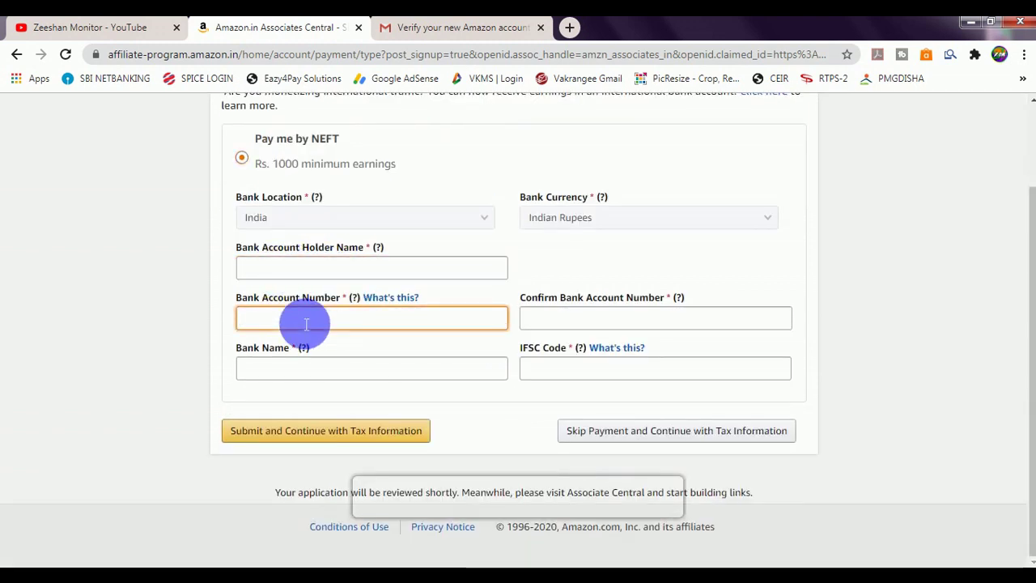
{"action": "left_click", "coordinate": [640, 330]}
{"action": "left_click", "coordinate": [256, 375]}
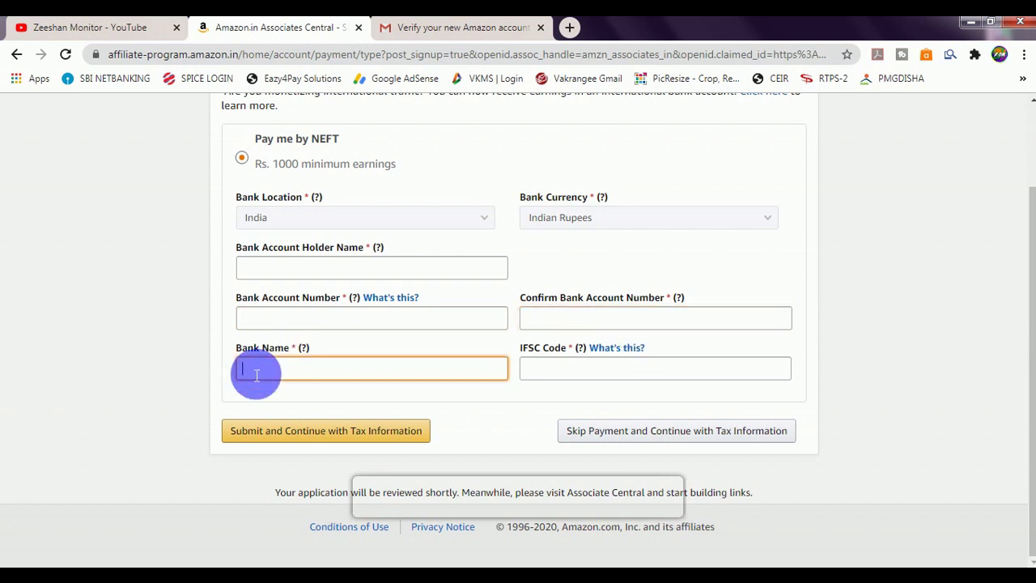
{"action": "left_click", "coordinate": [560, 375]}
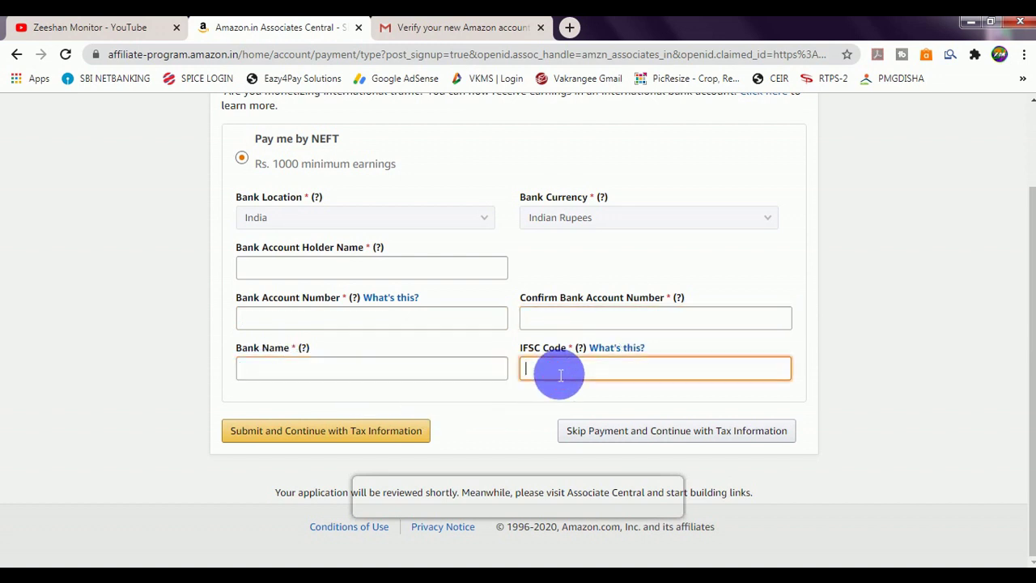
{"action": "left_click", "coordinate": [285, 433]}
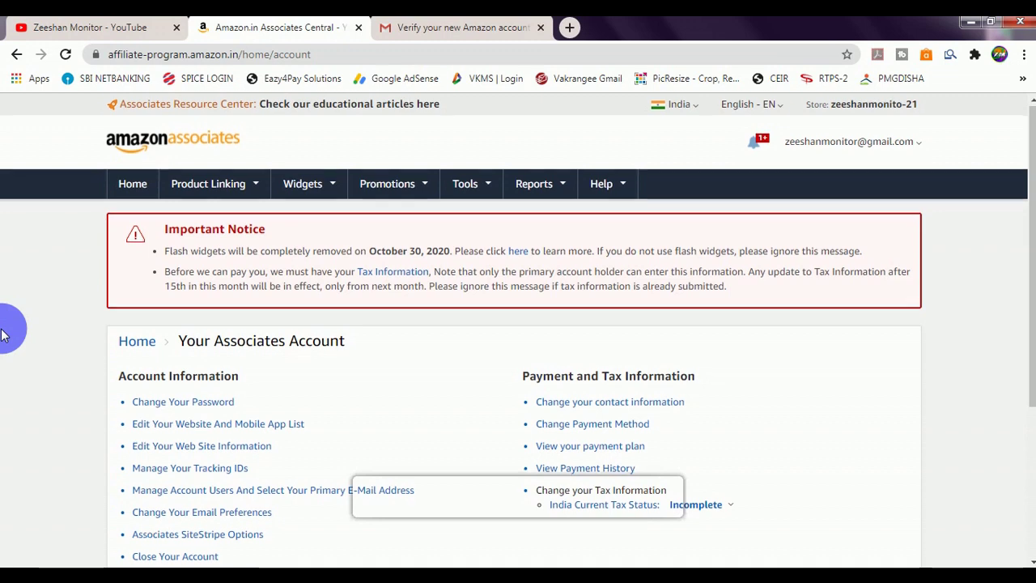
Step: Open Home and browse the dashboard's zero earnings overview and Recommended for You products
{"action": "scroll", "coordinate": [8, 327], "scroll_direction": "down", "scroll_amount": 1}
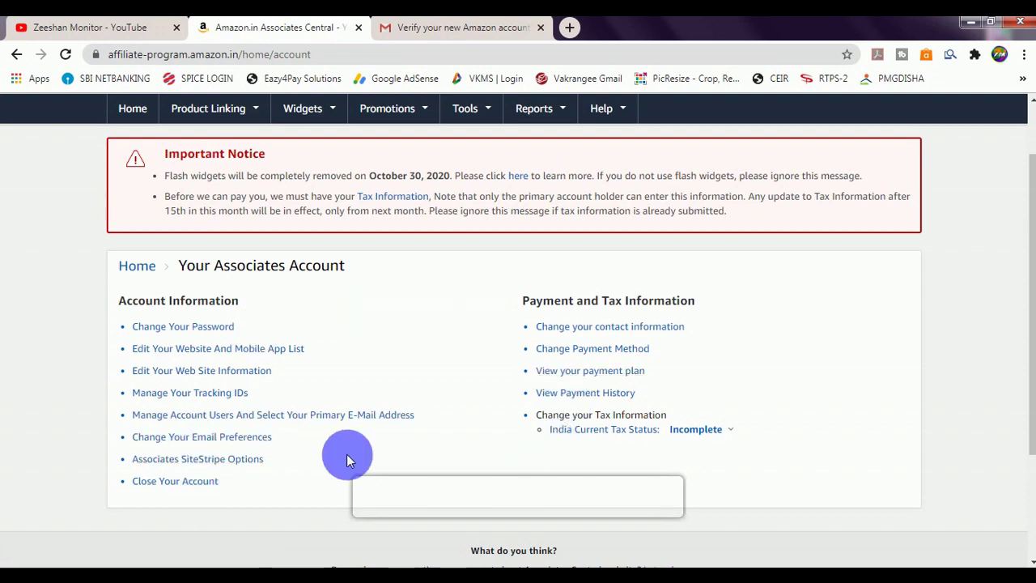
{"action": "scroll", "coordinate": [349, 445], "scroll_direction": "up", "scroll_amount": 1}
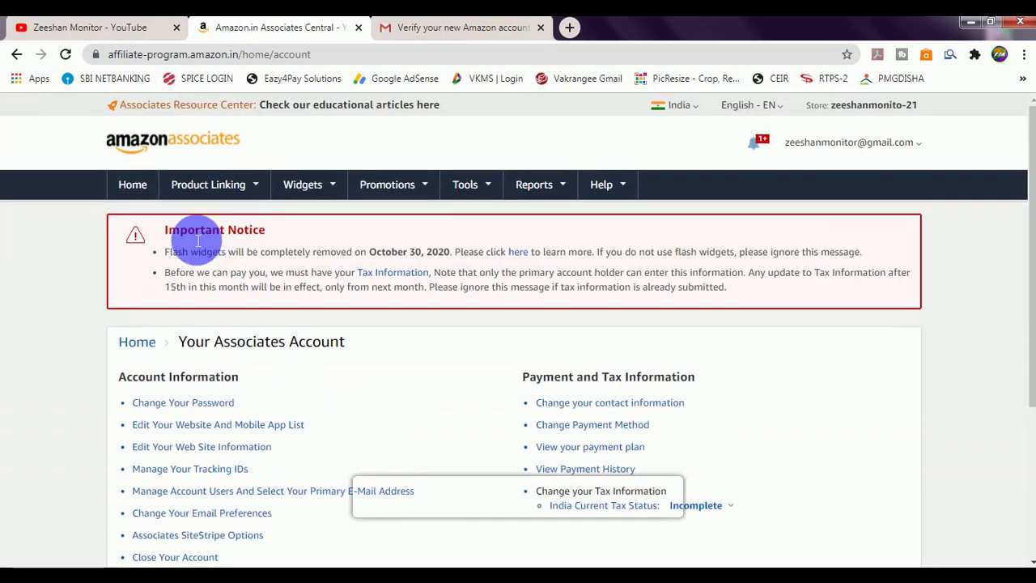
{"action": "left_click", "coordinate": [134, 186]}
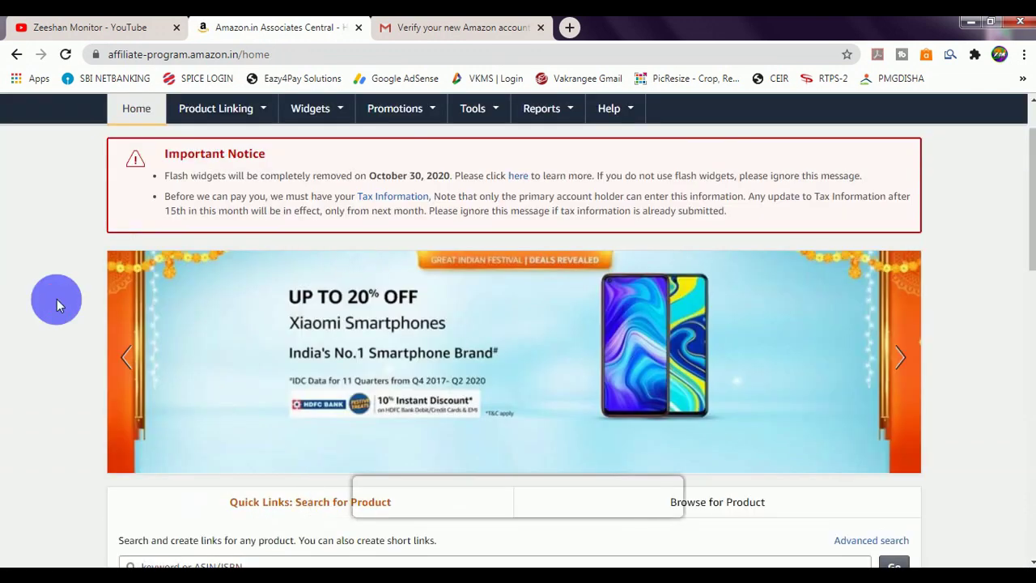
{"action": "scroll", "coordinate": [266, 324], "scroll_direction": "down", "scroll_amount": 2}
{"action": "scroll", "coordinate": [769, 496], "scroll_direction": "down", "scroll_amount": 2}
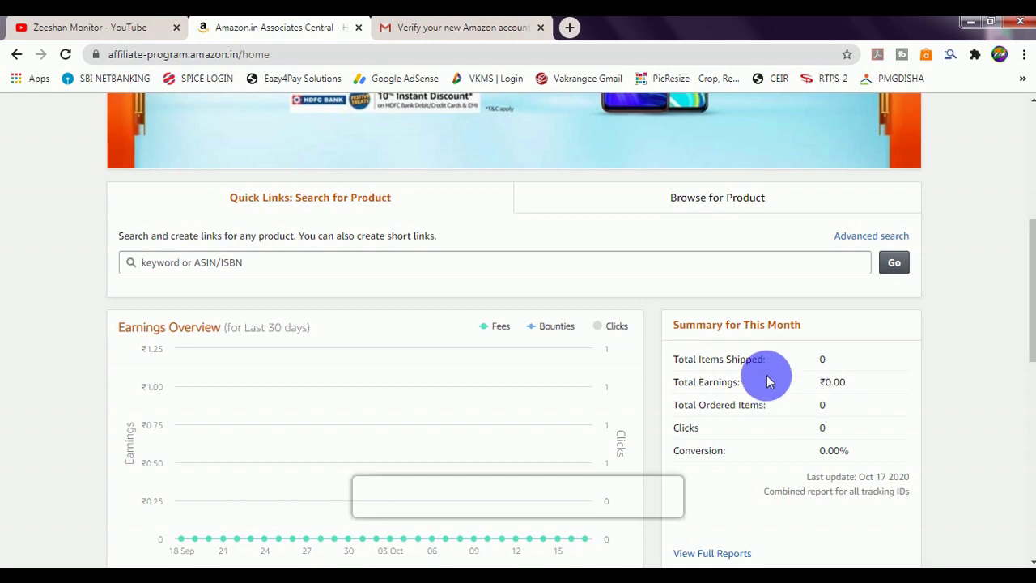
{"action": "scroll", "coordinate": [453, 341], "scroll_direction": "down", "scroll_amount": 1}
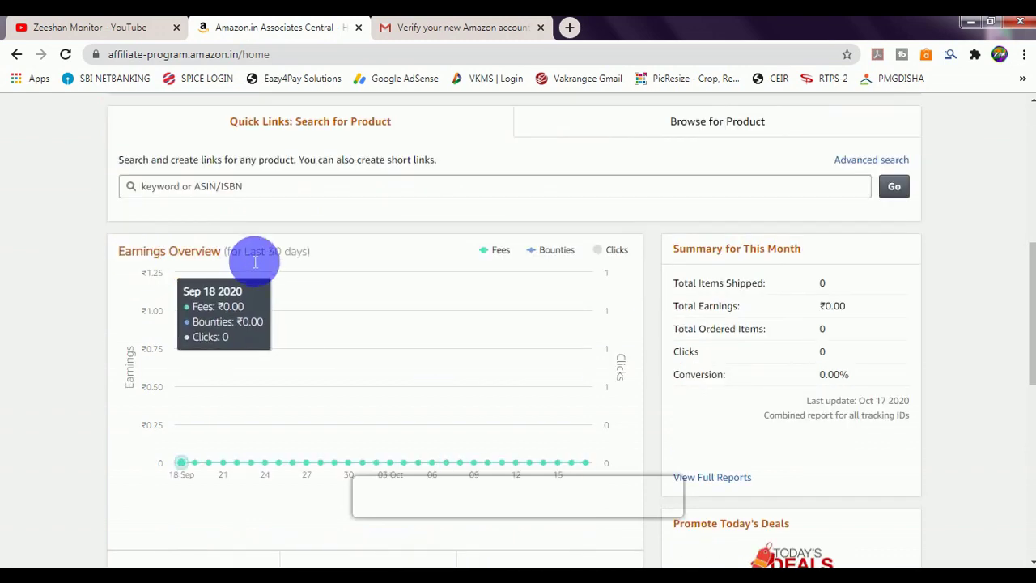
{"action": "scroll", "coordinate": [222, 323], "scroll_direction": "down", "scroll_amount": 4}
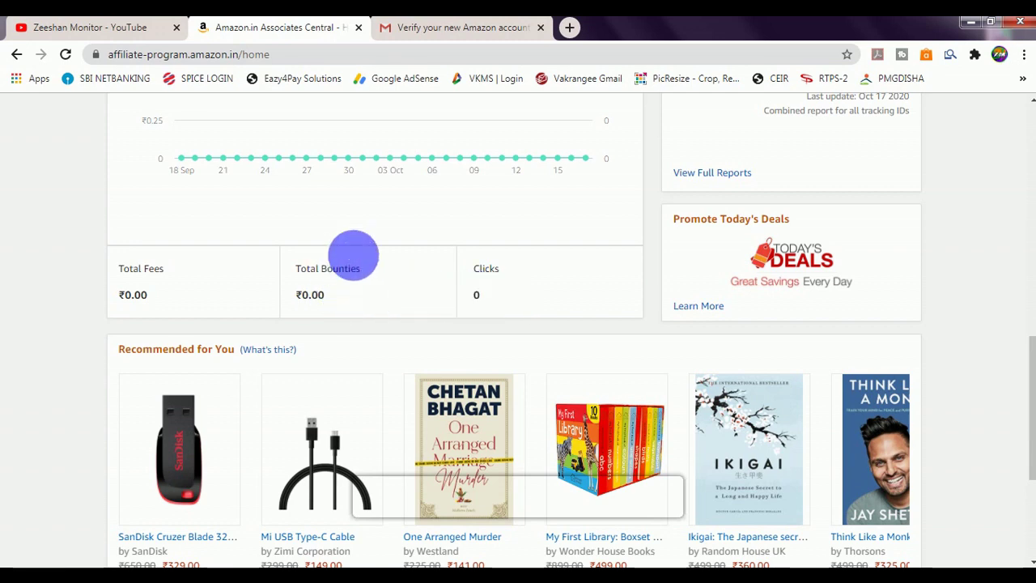
{"action": "scroll", "coordinate": [530, 286], "scroll_direction": "down", "scroll_amount": 2}
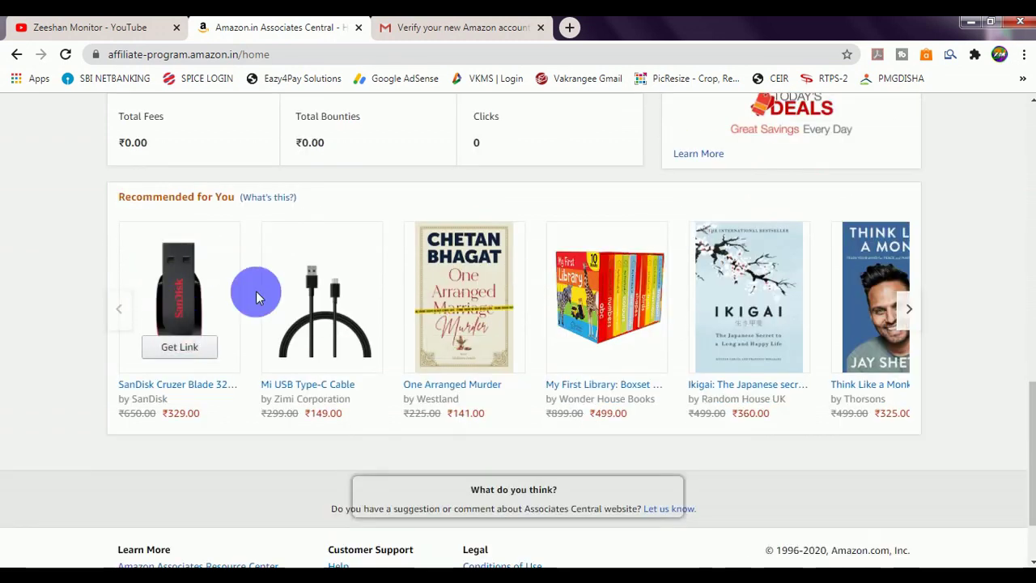
{"action": "scroll", "coordinate": [224, 377], "scroll_direction": "up", "scroll_amount": 8}
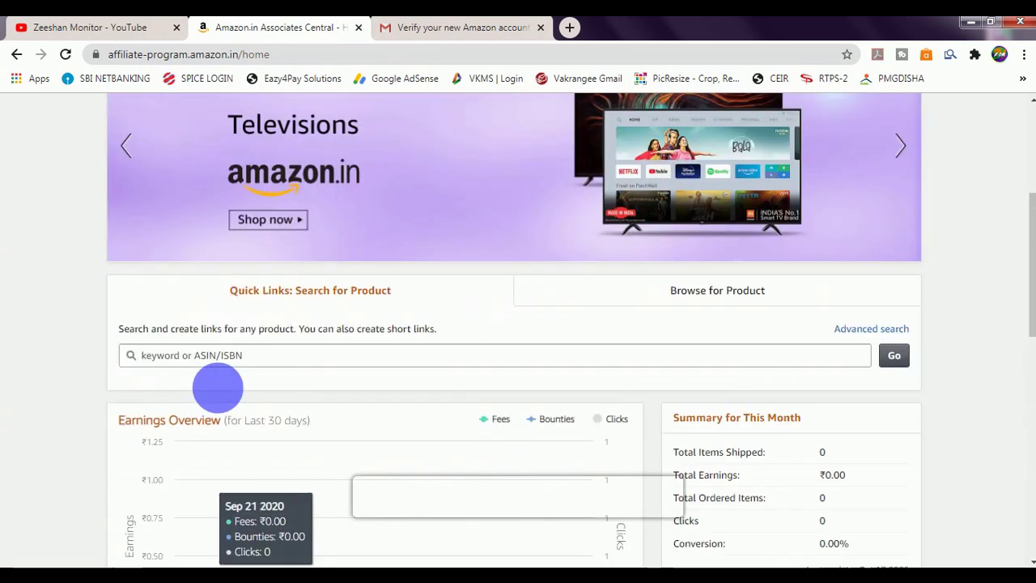
{"action": "scroll", "coordinate": [217, 387], "scroll_direction": "up", "scroll_amount": 3}
{"action": "mouse_move", "coordinate": [247, 186]}
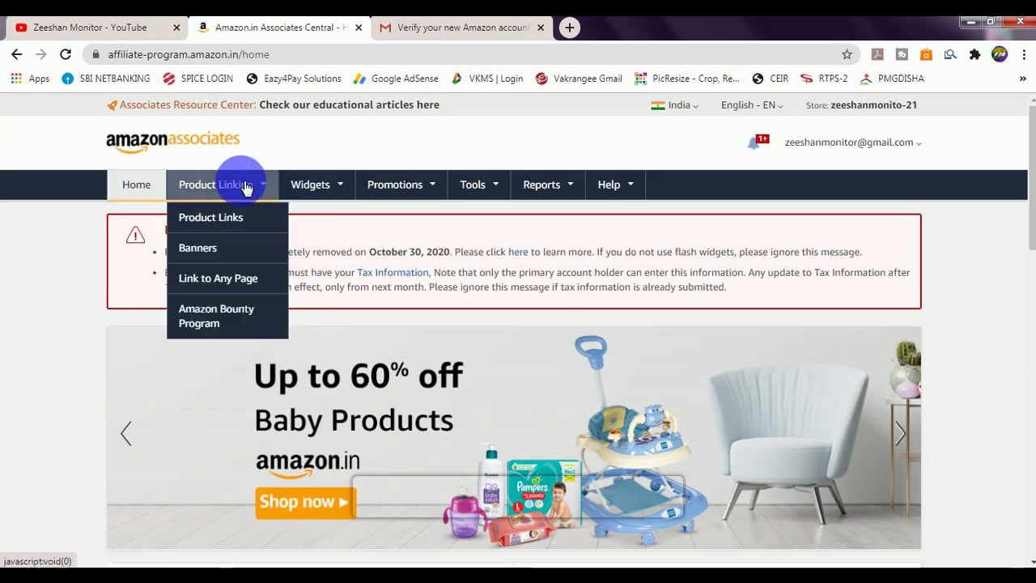
{"action": "mouse_move", "coordinate": [340, 178]}
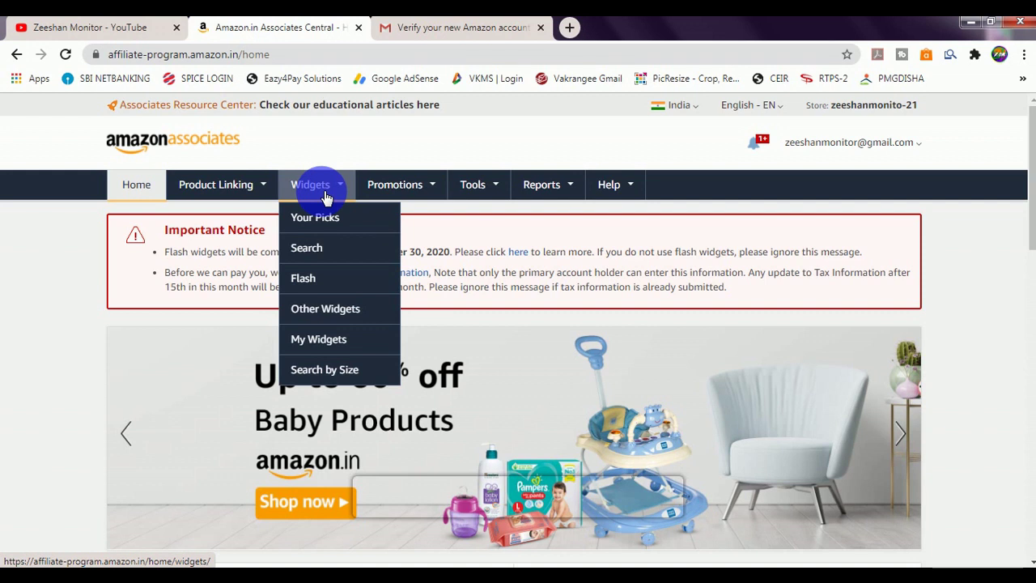
{"action": "mouse_move", "coordinate": [395, 184]}
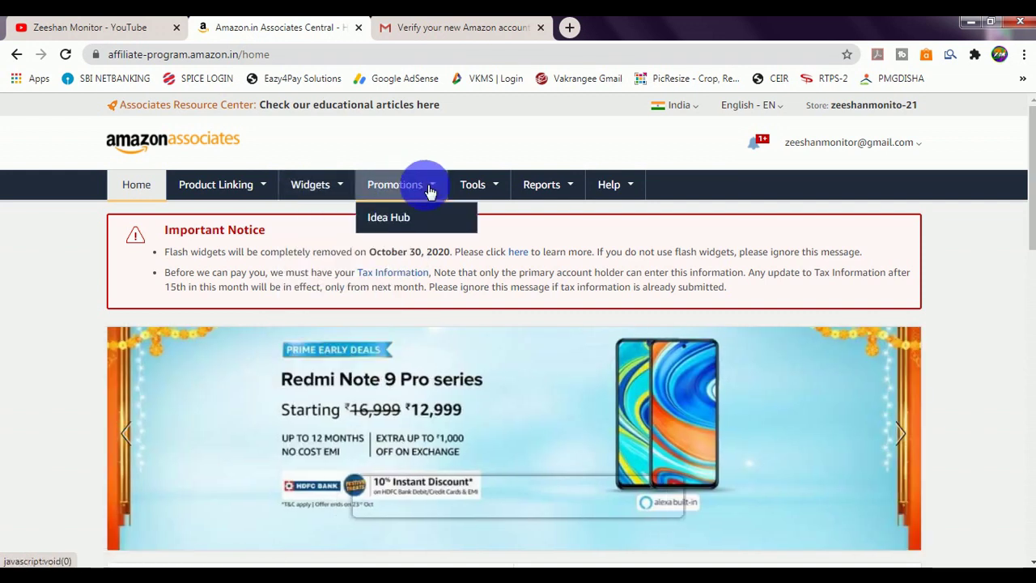
{"action": "mouse_move", "coordinate": [566, 192]}
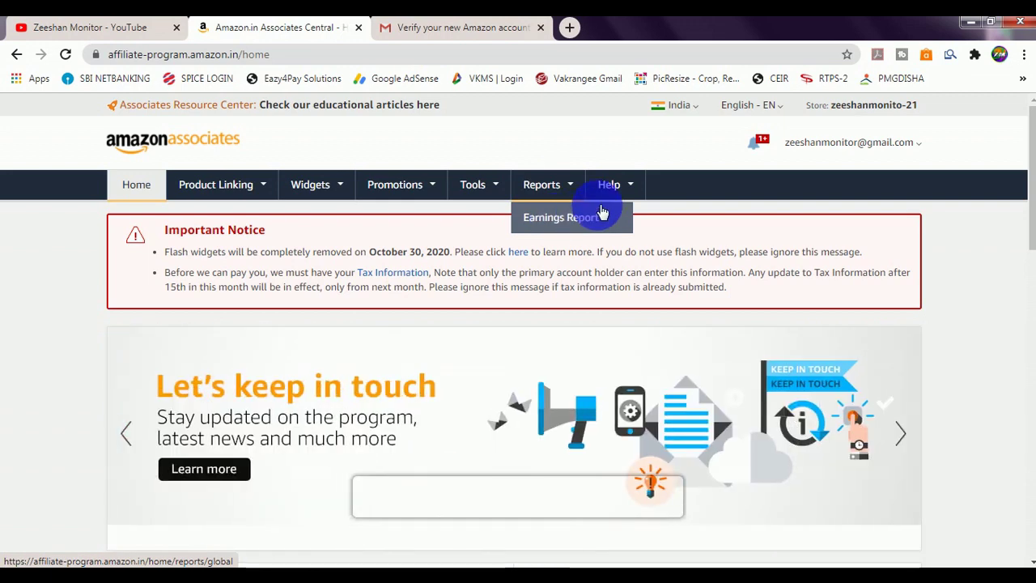
{"action": "mouse_move", "coordinate": [619, 188]}
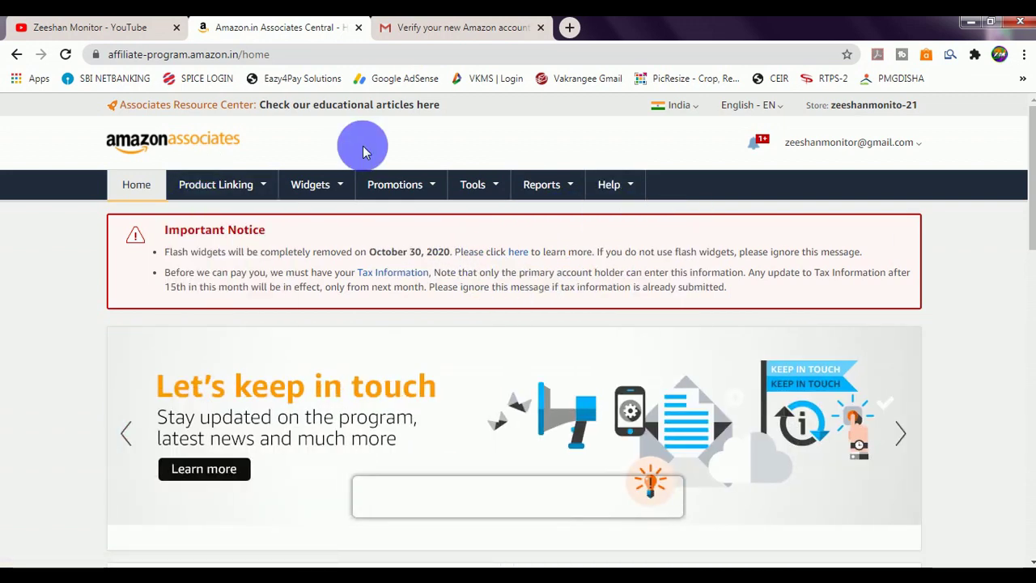
Step: Load amazon.in in this tab and check the SiteStripe bar's text and image link options
{"action": "left_click", "coordinate": [221, 55]}
{"action": "type", "text": "AMA"}
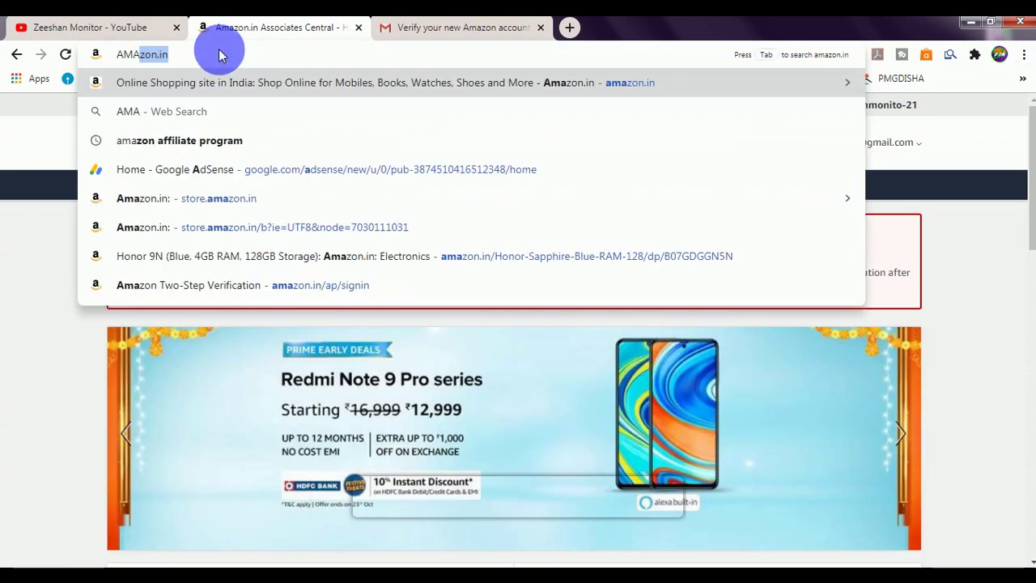
{"action": "key", "text": "Return"}
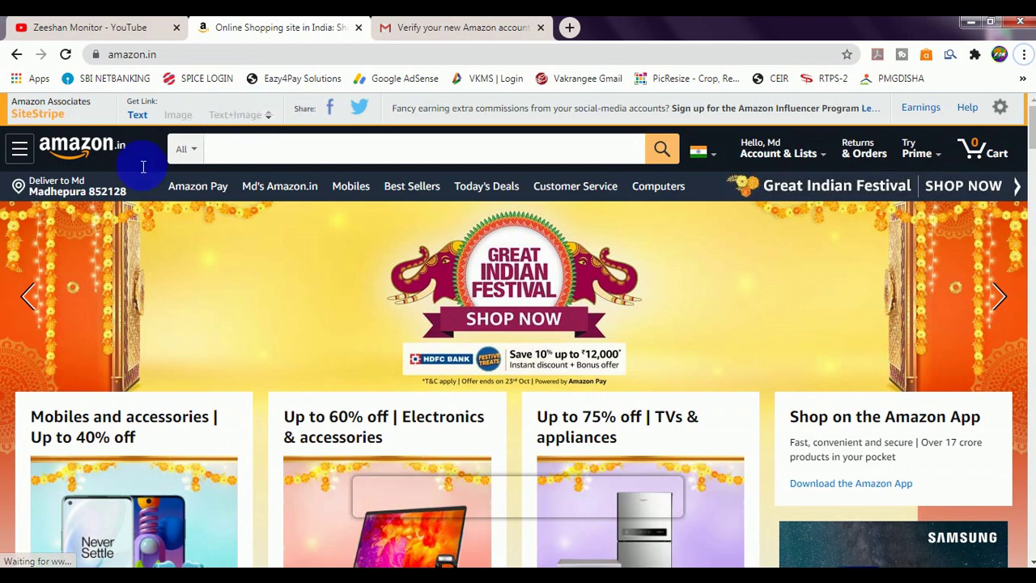
{"action": "scroll", "coordinate": [213, 157], "scroll_direction": "down", "scroll_amount": 1}
{"action": "scroll", "coordinate": [385, 273], "scroll_direction": "up", "scroll_amount": 1}
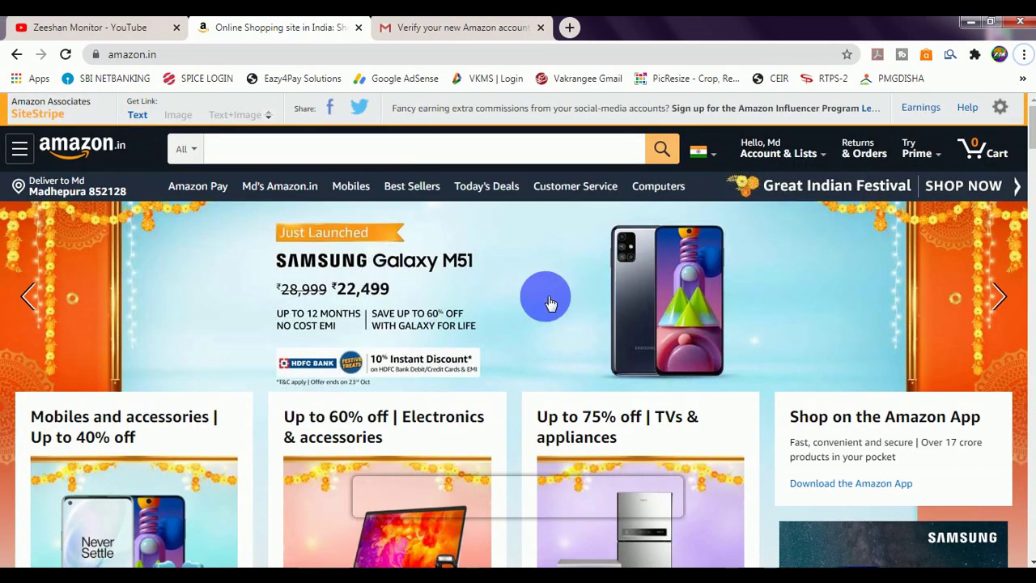
{"action": "scroll", "coordinate": [548, 302], "scroll_direction": "down", "scroll_amount": 2}
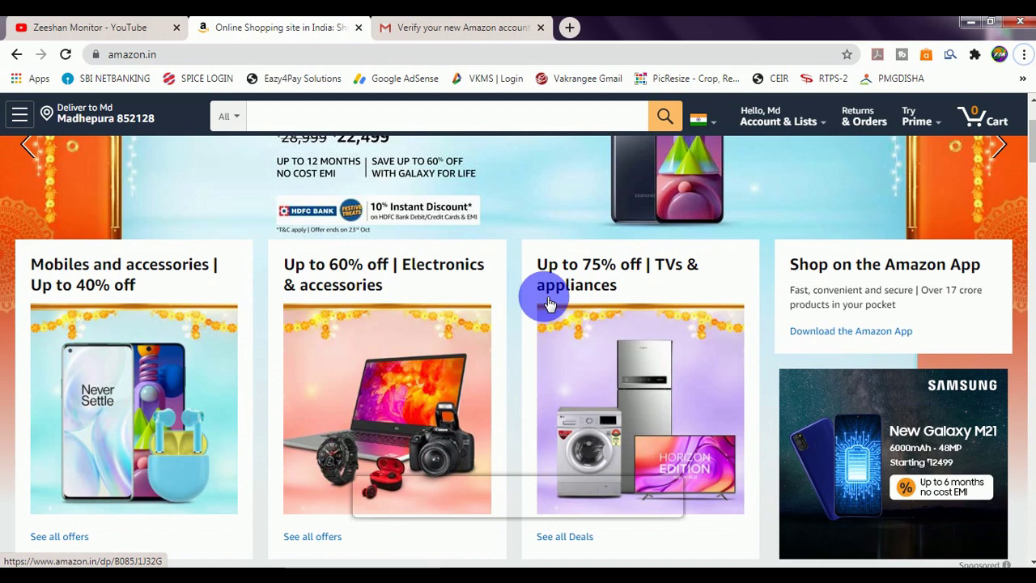
{"action": "scroll", "coordinate": [548, 302], "scroll_direction": "up", "scroll_amount": 2}
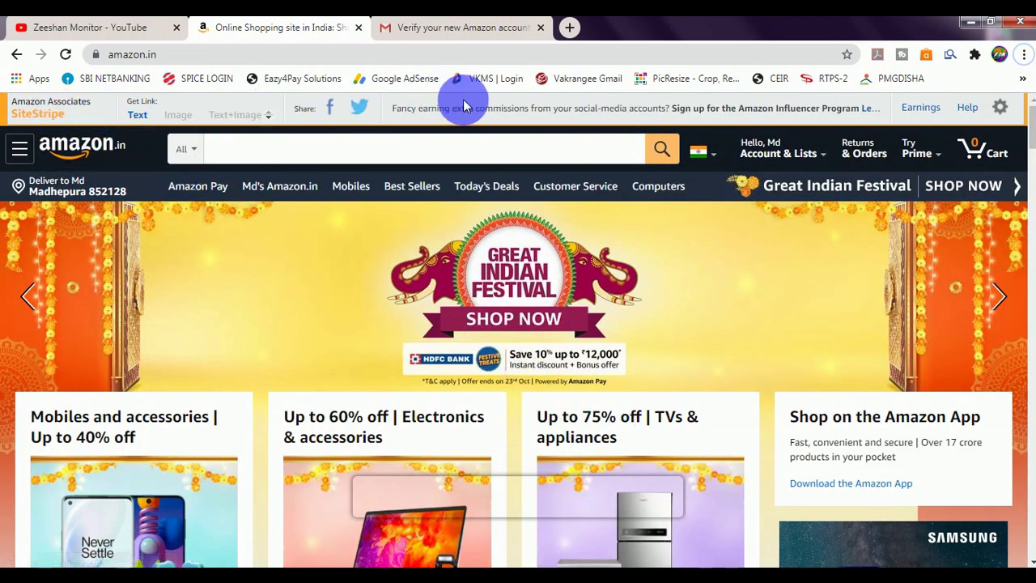